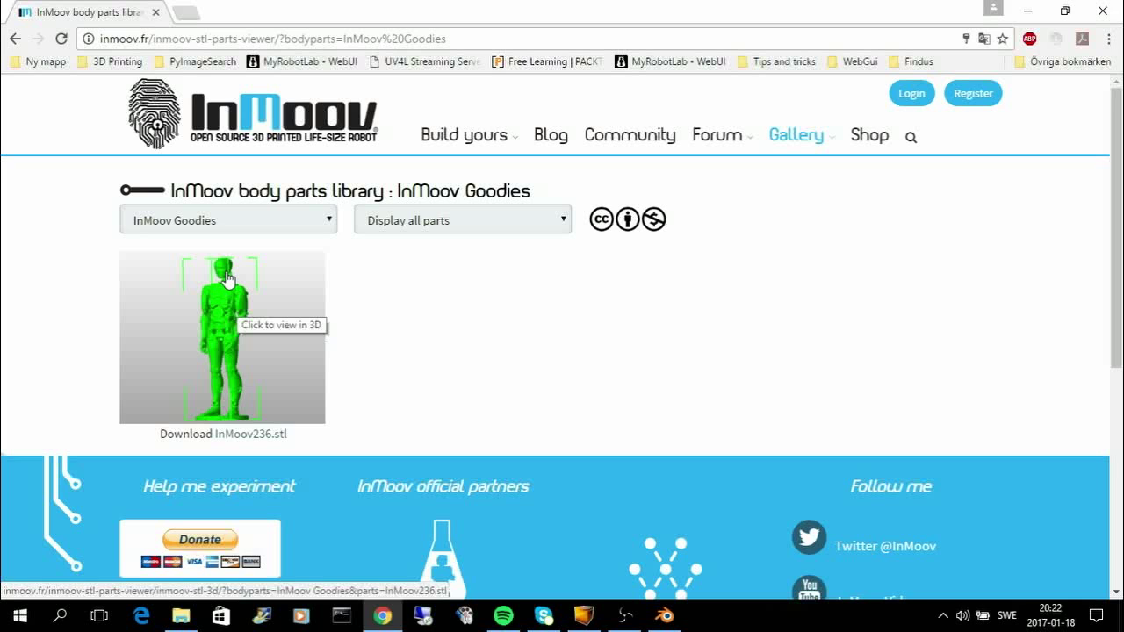
Switch to Blender and load VirtualInMoov236.blend from the recent files.
{"action": "left_click", "coordinate": [667, 616]}
{"action": "left_click", "coordinate": [54, 39]}
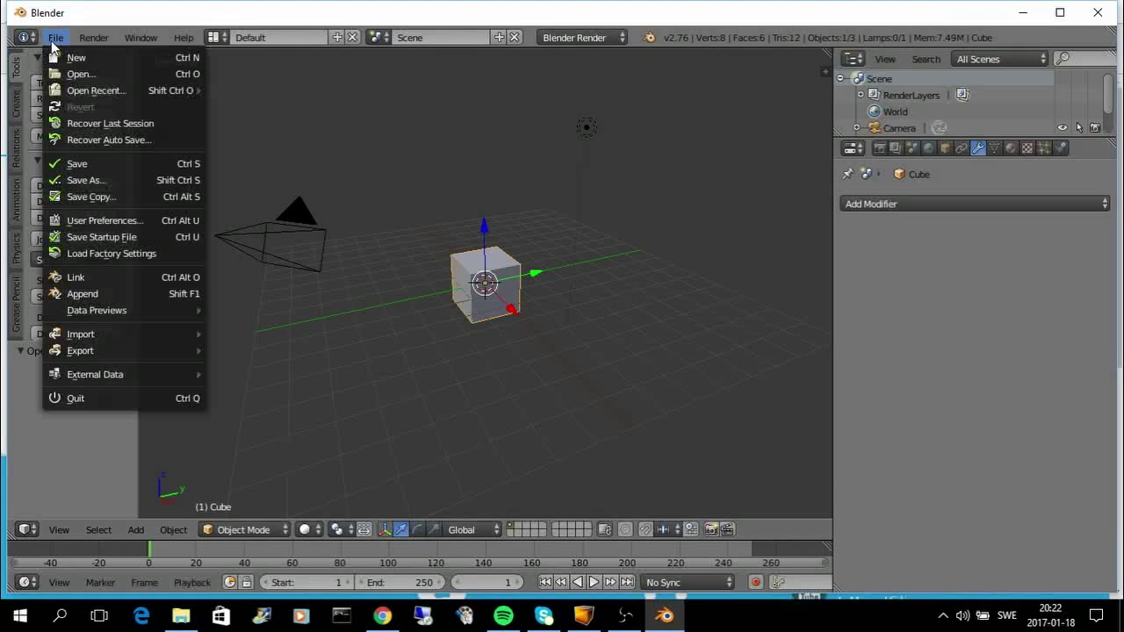
{"action": "mouse_move", "coordinate": [88, 92]}
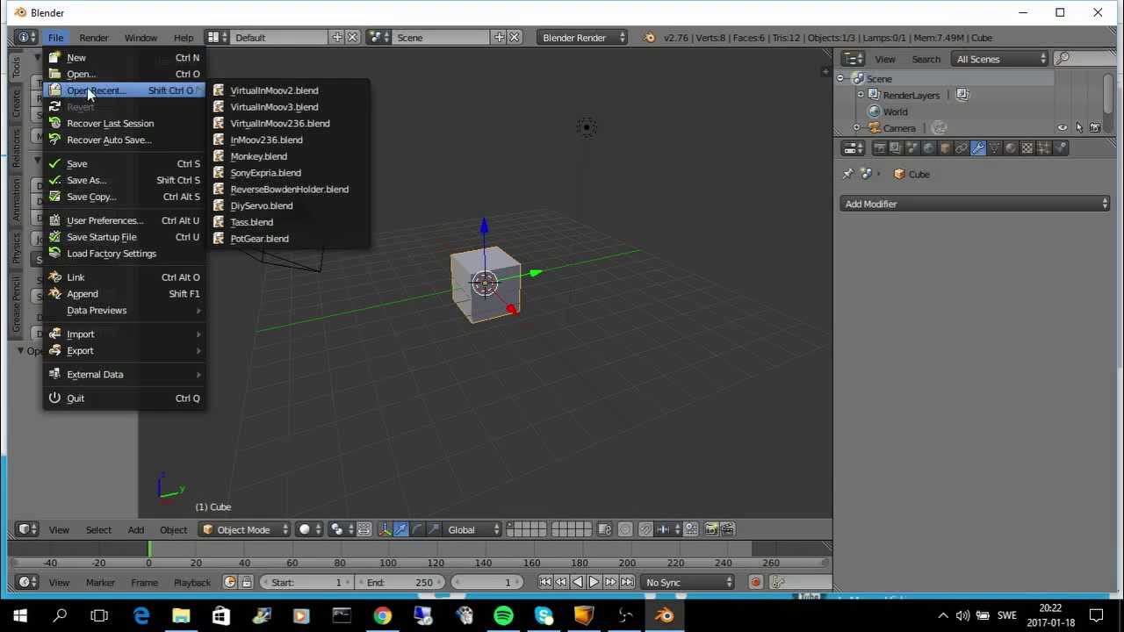
{"action": "left_click", "coordinate": [278, 127]}
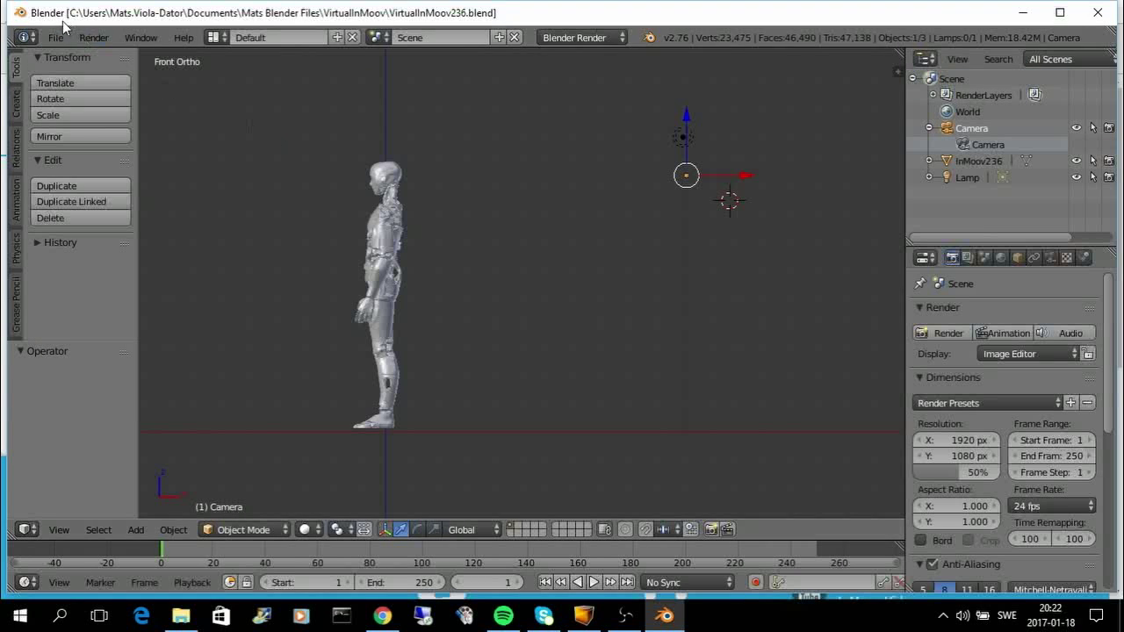
Open InMoov236.blend from the recent files instead.
{"action": "left_click", "coordinate": [56, 37]}
{"action": "mouse_move", "coordinate": [97, 91]}
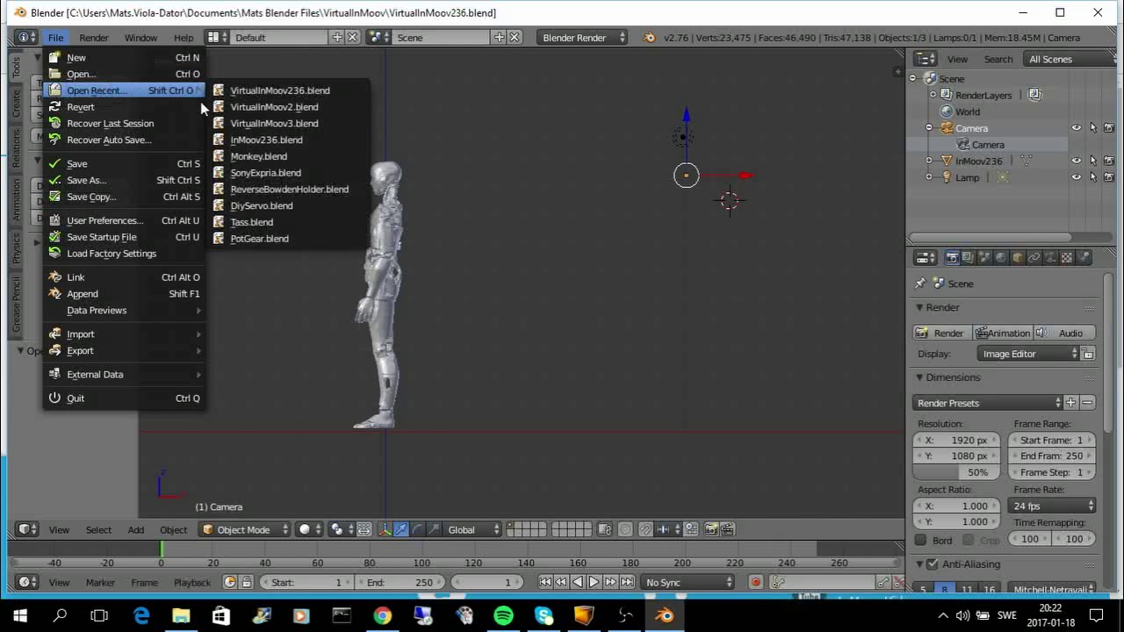
{"action": "left_click", "coordinate": [287, 138]}
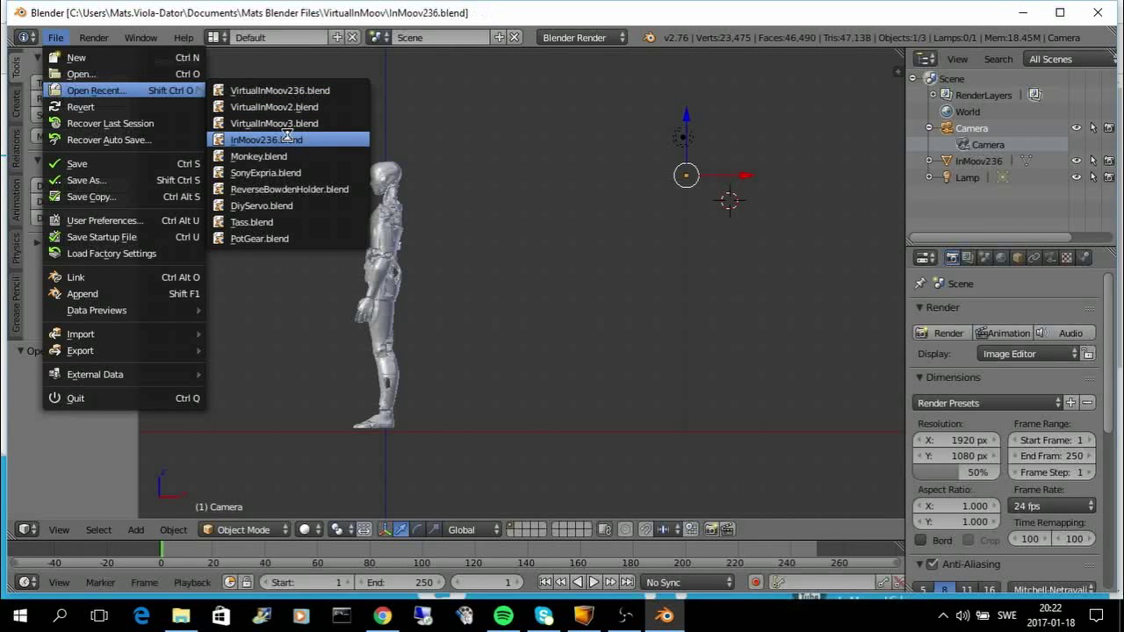
{"action": "scroll", "coordinate": [555, 231], "scroll_direction": "down", "scroll_amount": 4}
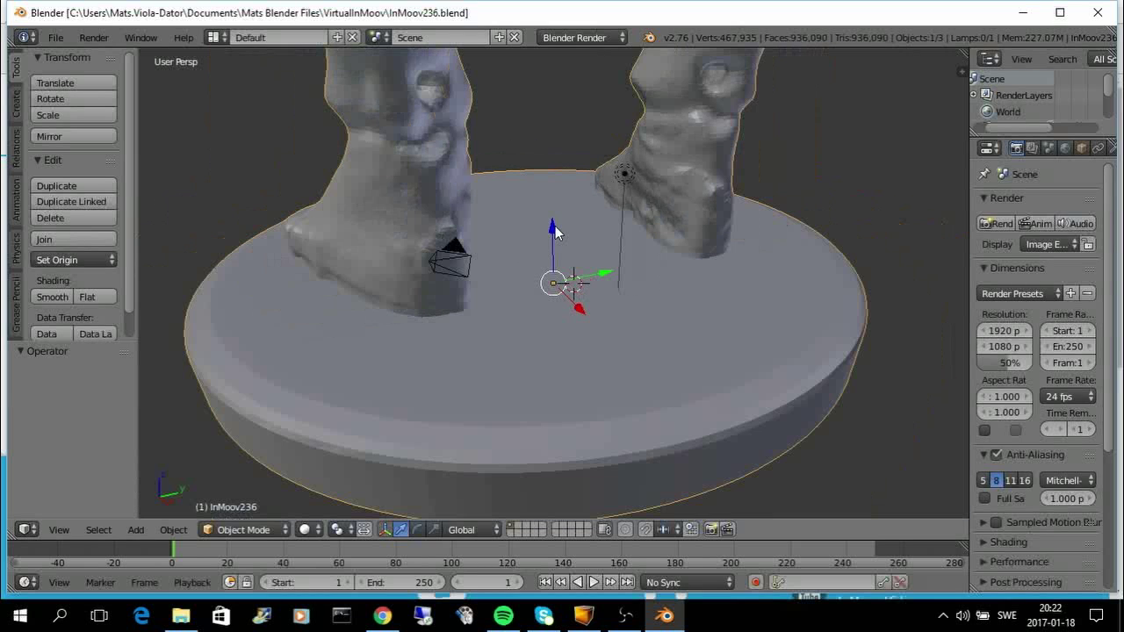
{"action": "scroll", "coordinate": [555, 231], "scroll_direction": "down", "scroll_amount": 6}
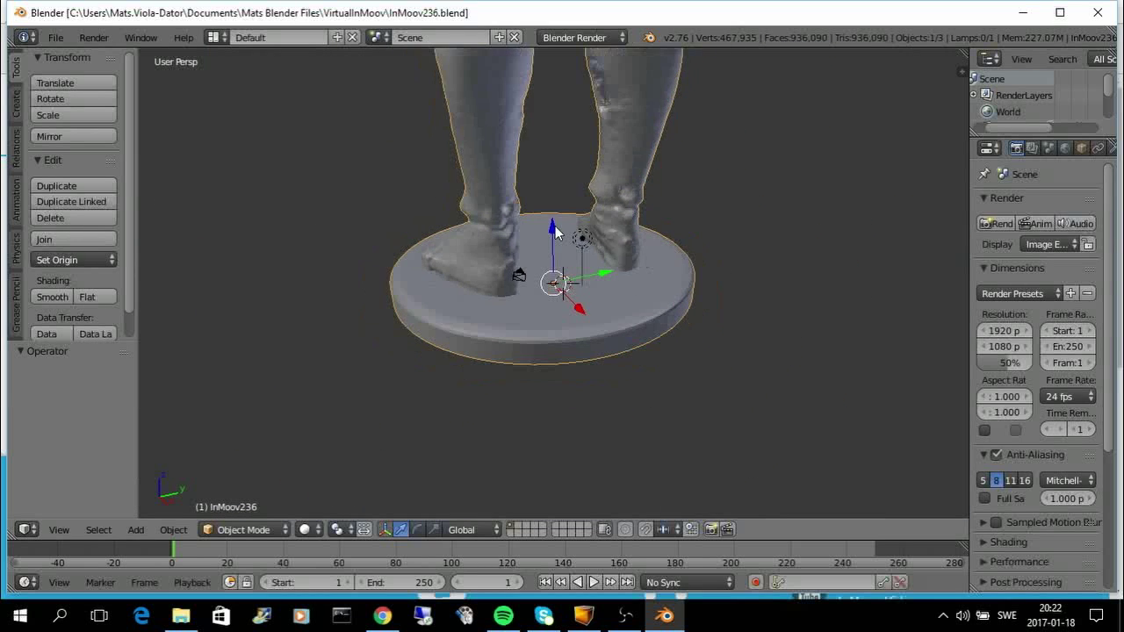
{"action": "scroll", "coordinate": [555, 231], "scroll_direction": "down", "scroll_amount": 3}
{"action": "scroll", "coordinate": [554, 252], "scroll_direction": "up", "scroll_amount": 2}
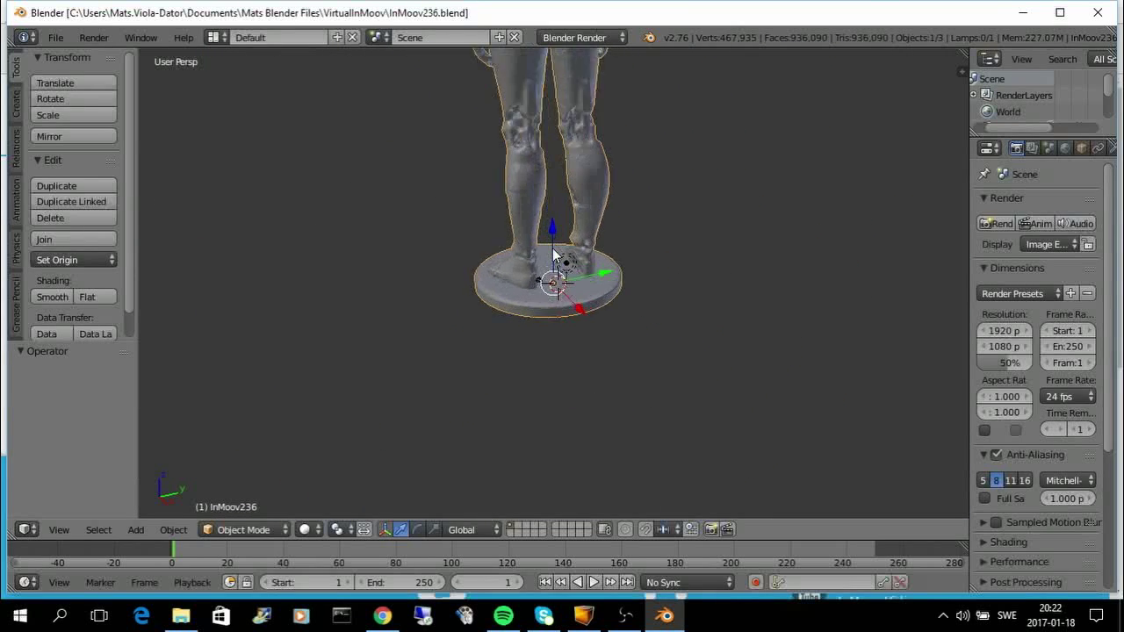
{"action": "scroll", "coordinate": [553, 252], "scroll_direction": "down", "scroll_amount": 1}
{"action": "scroll", "coordinate": [552, 253], "scroll_direction": "down", "scroll_amount": 1}
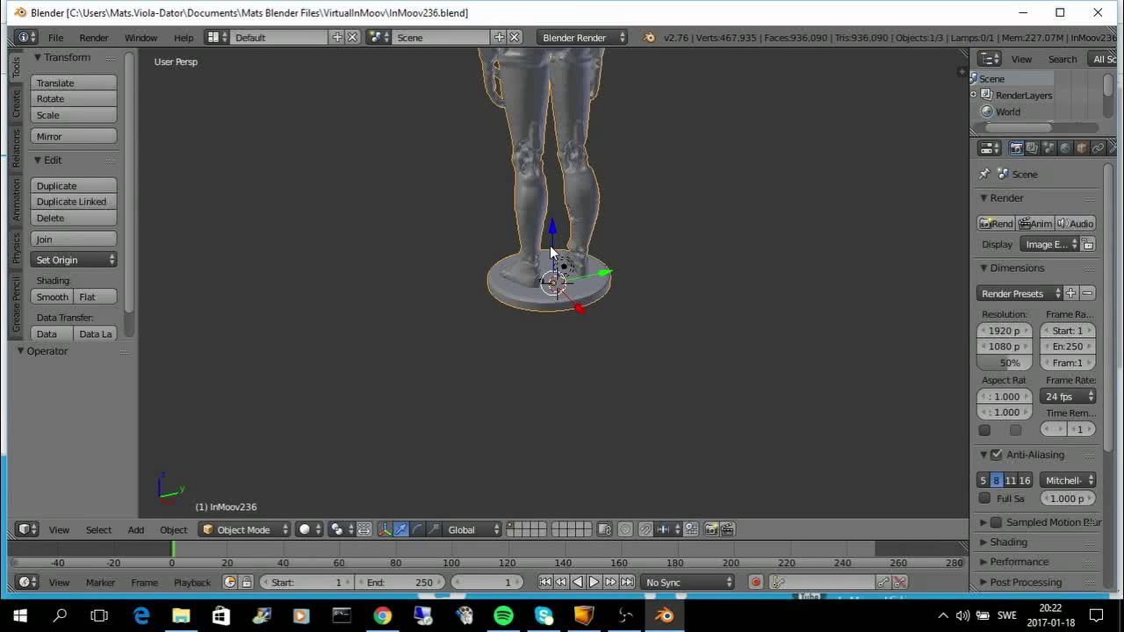
{"action": "key", "text": "g"}
{"action": "left_click", "coordinate": [547, 303]}
{"action": "scroll", "coordinate": [547, 298], "scroll_direction": "down", "scroll_amount": 2}
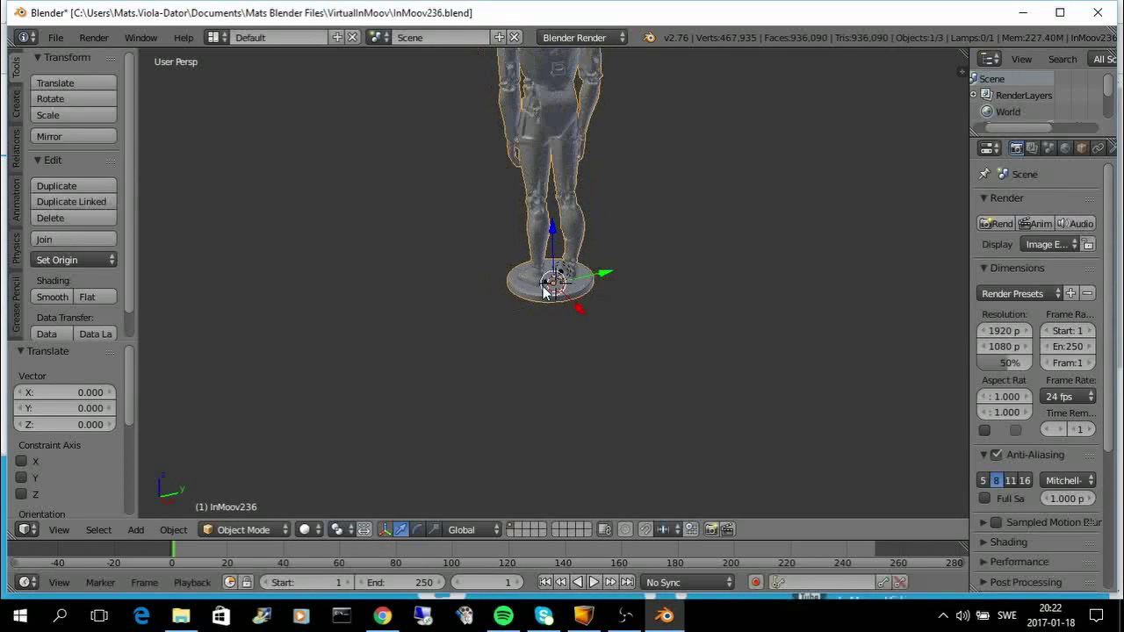
{"action": "scroll", "coordinate": [532, 272], "scroll_direction": "down", "scroll_amount": 1}
{"action": "middle_click_drag", "start_coordinate": [530, 276], "coordinate": [663, 169]}
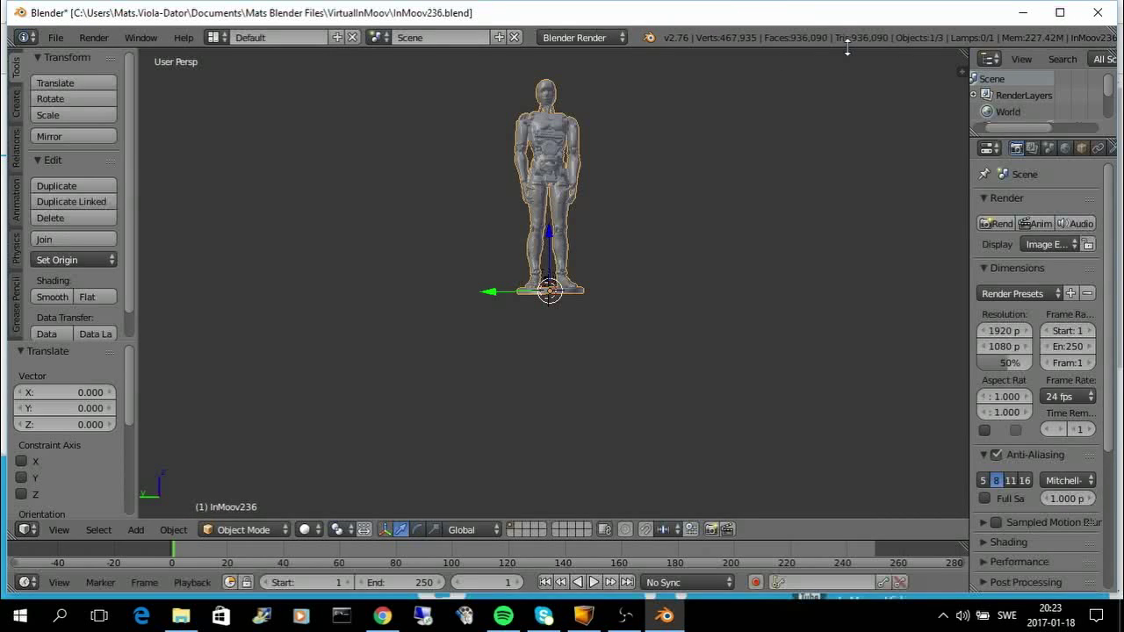
{"action": "middle_click_drag", "start_coordinate": [715, 124], "coordinate": [709, 152]}
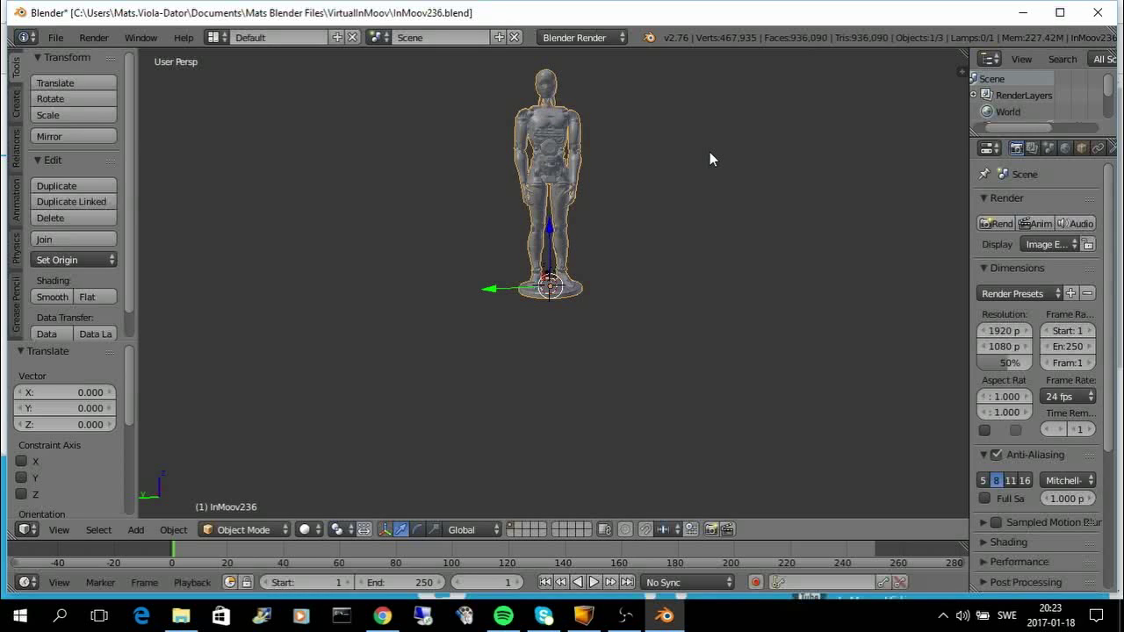
Widen the Properties editor and show InMoov236's modifier settings with the Add Modifier list.
{"action": "left_click", "coordinate": [56, 41]}
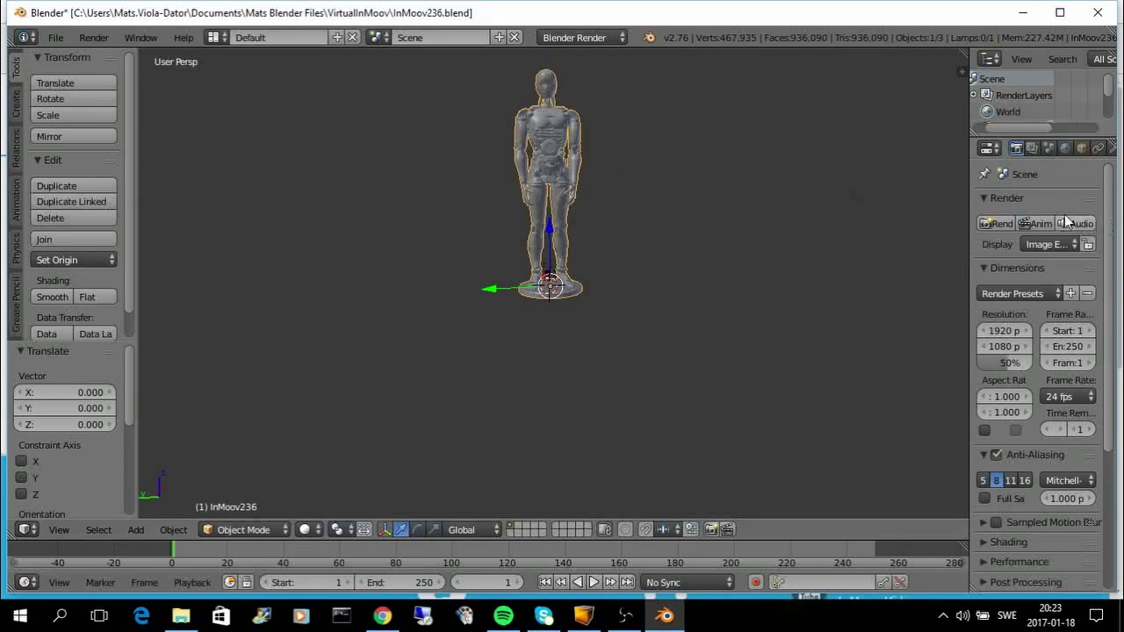
{"action": "left_click_drag", "start_coordinate": [966, 213], "coordinate": [873, 213]}
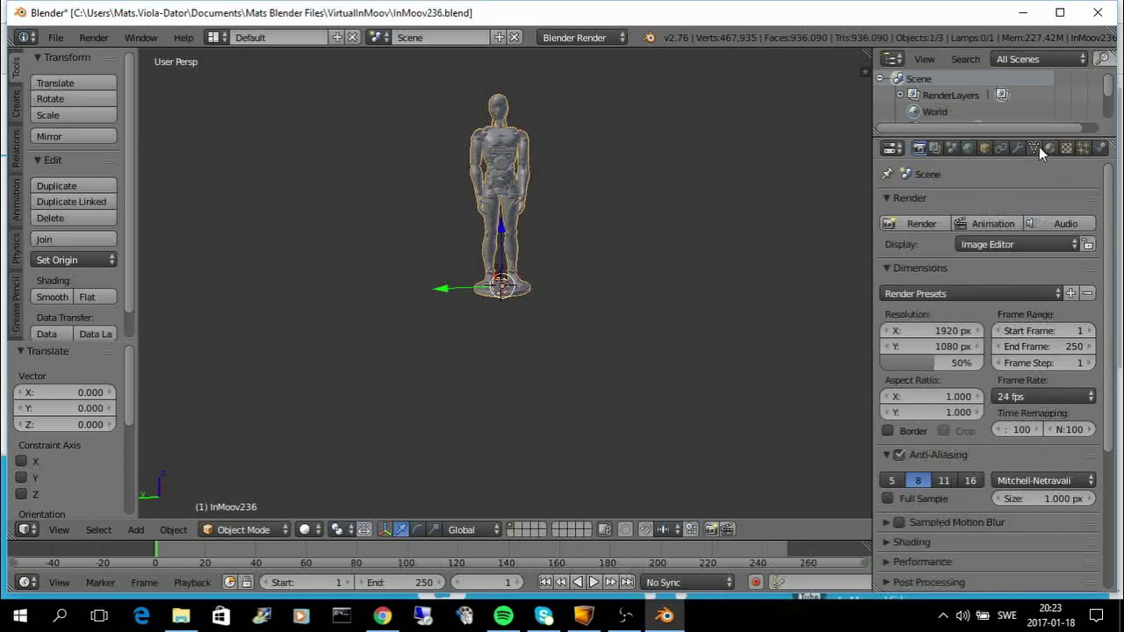
{"action": "left_click", "coordinate": [1016, 148]}
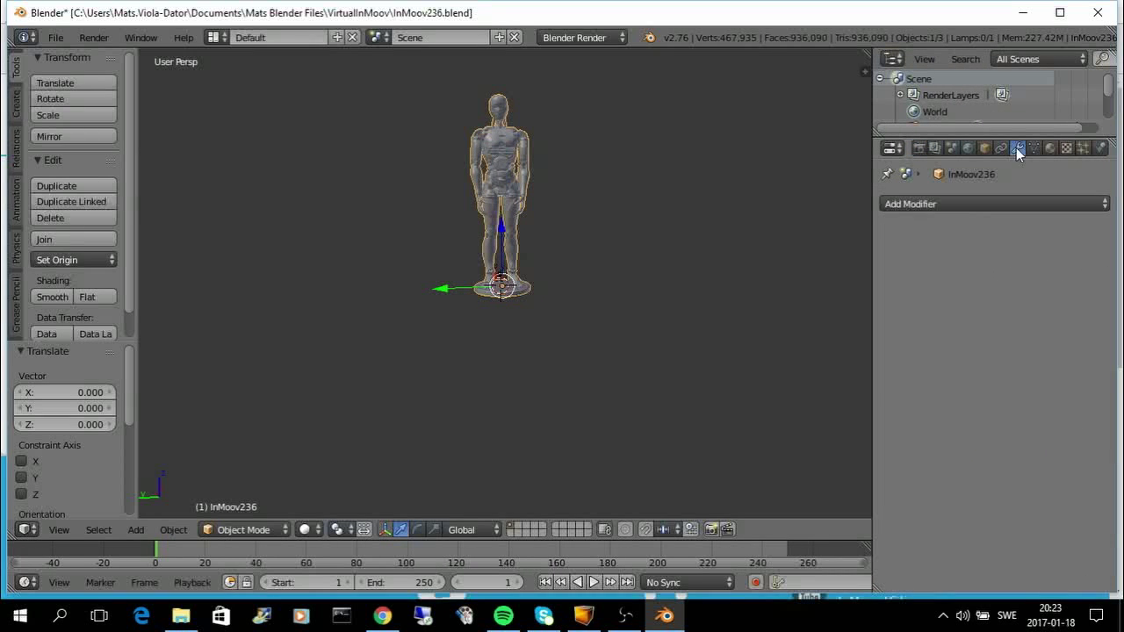
{"action": "left_click", "coordinate": [968, 203]}
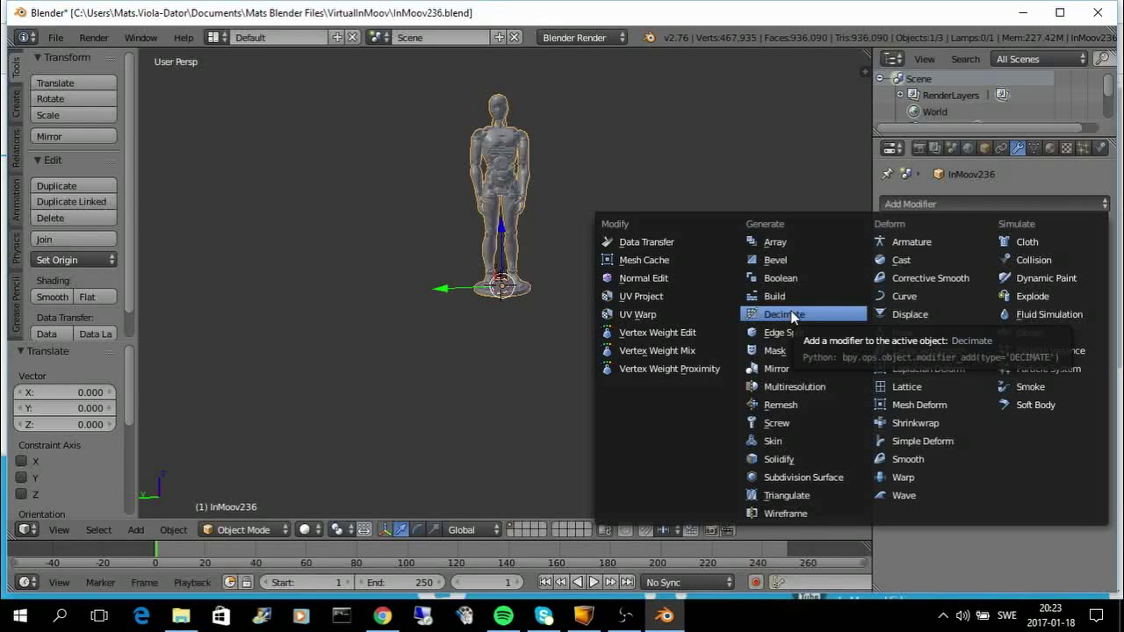
Close the modifier list and open VirtualInMoov236.blend from the recent files.
{"action": "left_click", "coordinate": [747, 166]}
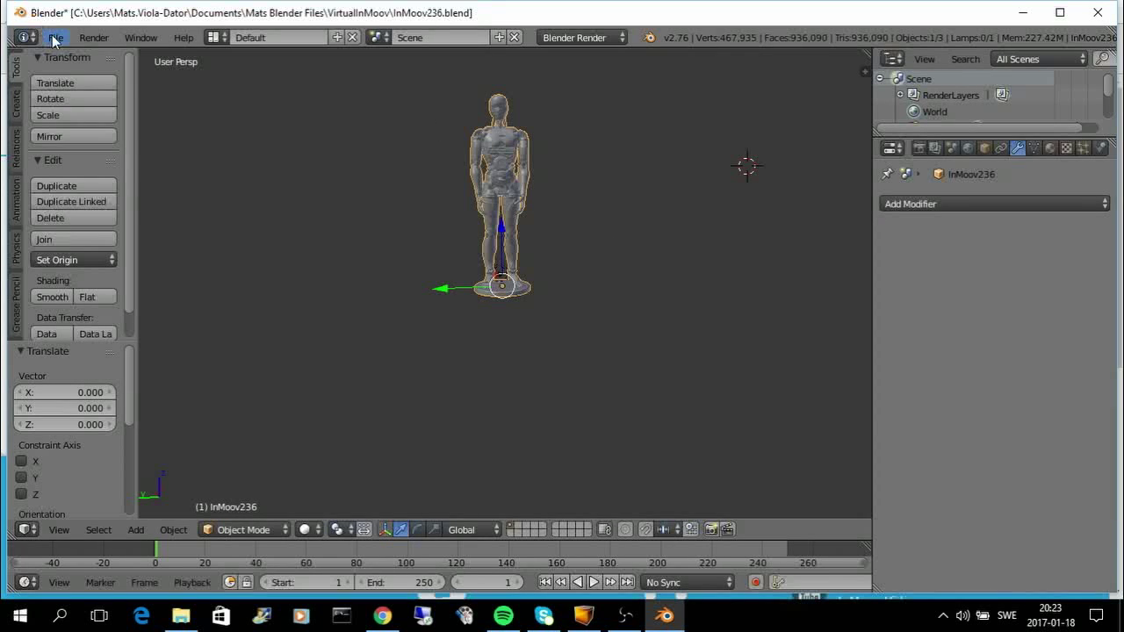
{"action": "left_click", "coordinate": [55, 38]}
{"action": "mouse_move", "coordinate": [109, 89]}
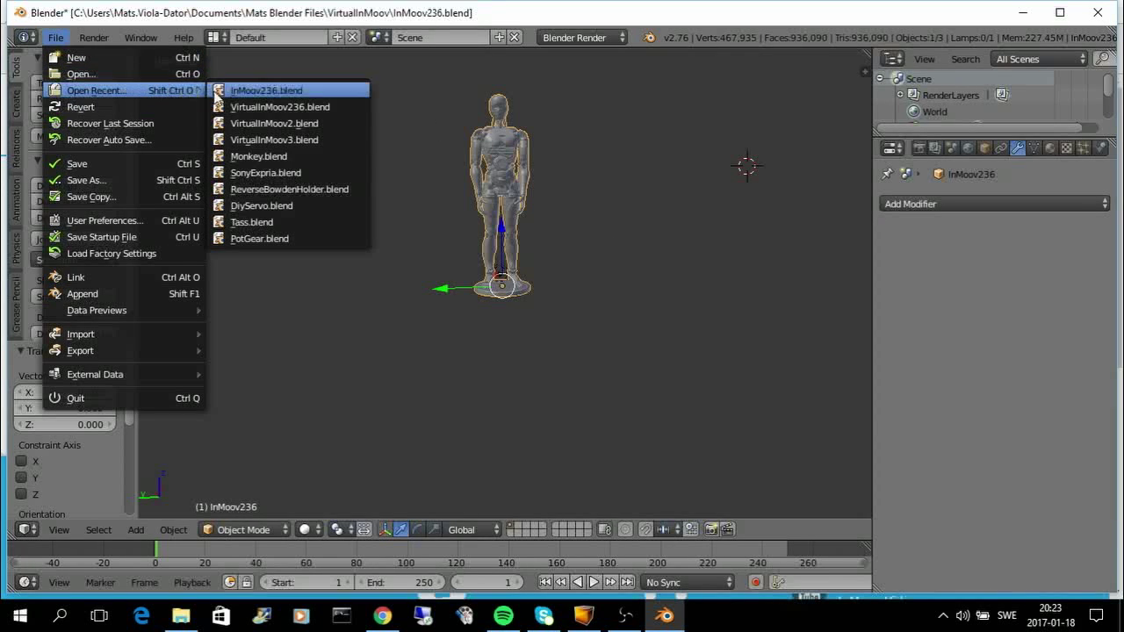
{"action": "left_click", "coordinate": [295, 106]}
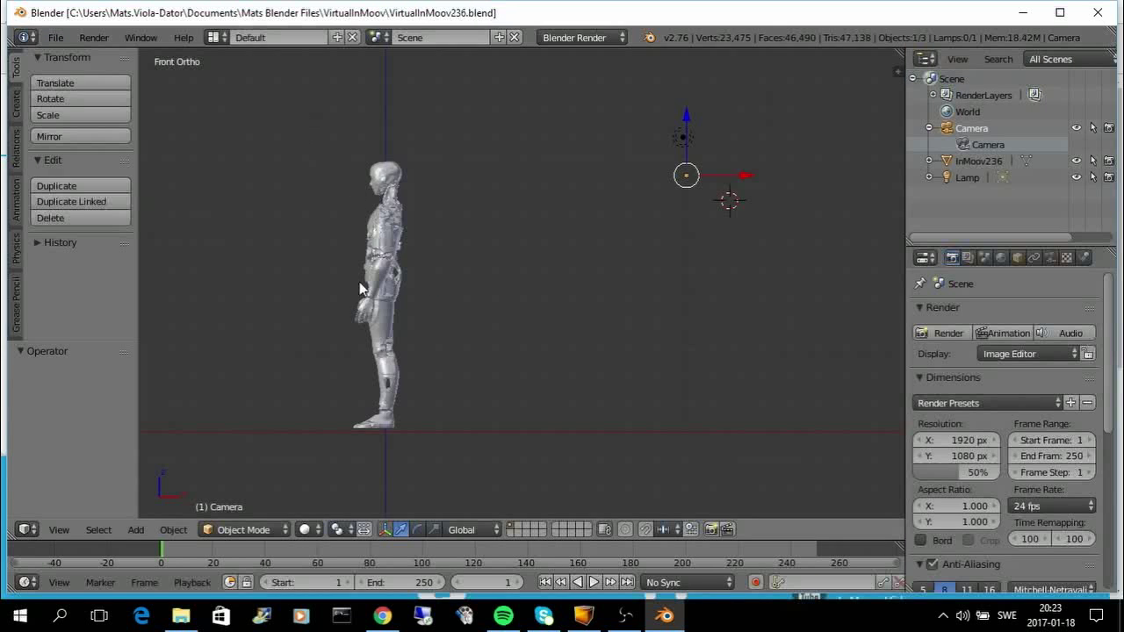
Select the decimated InMoov robot and orbit the view to its front.
{"action": "middle_click_drag", "start_coordinate": [363, 328], "coordinate": [479, 339]}
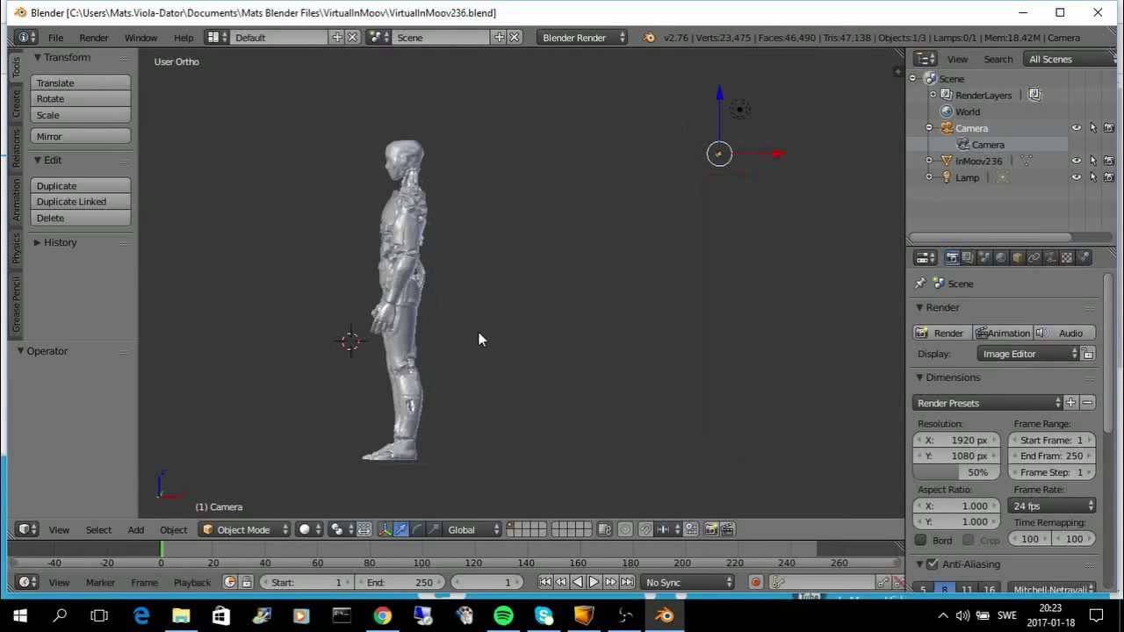
{"action": "right_click", "coordinate": [407, 362]}
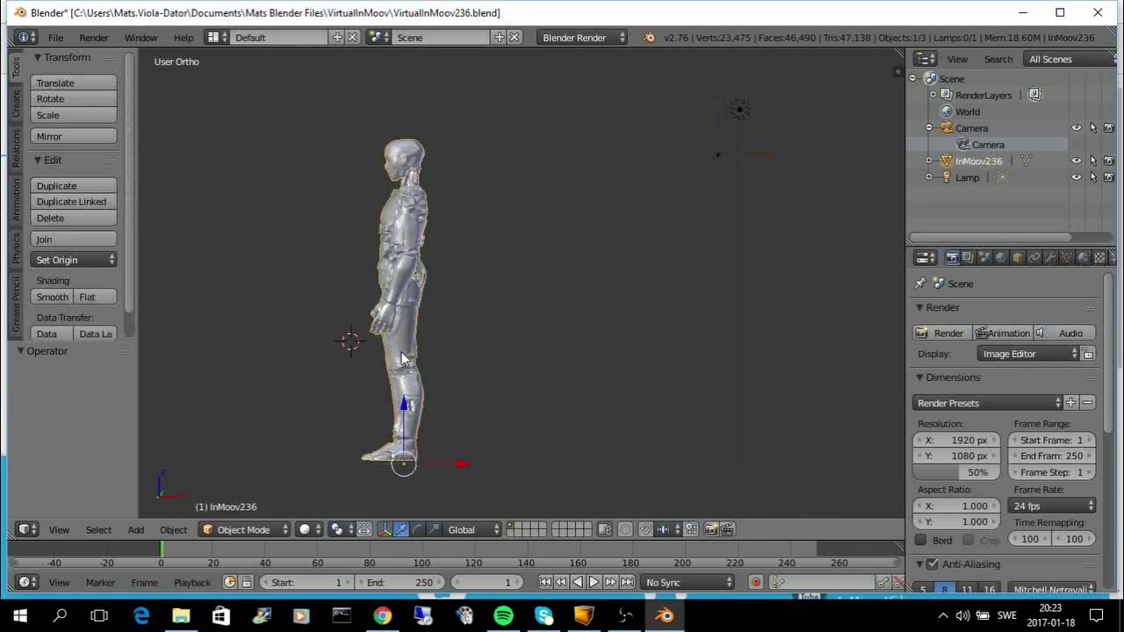
{"action": "left_click", "coordinate": [399, 352]}
{"action": "key", "text": "a"}
{"action": "right_click", "coordinate": [412, 342]}
{"action": "middle_click_drag", "start_coordinate": [439, 355], "coordinate": [595, 362]}
{"action": "mouse_move", "coordinate": [527, 371]}
{"action": "middle_mouse_down"}
{"action": "mouse_move", "coordinate": [539, 258]}
{"action": "mouse_move", "coordinate": [526, 404]}
{"action": "mouse_move", "coordinate": [535, 359]}
{"action": "middle_mouse_up"}
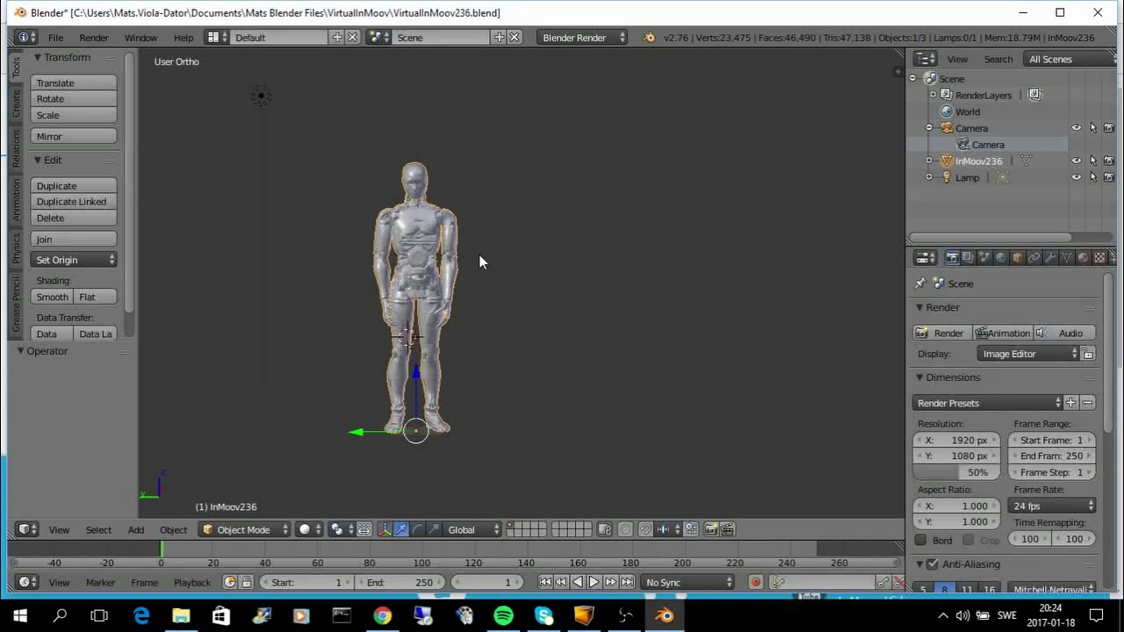
{"action": "mouse_move", "coordinate": [459, 265]}
{"action": "middle_mouse_down"}
{"action": "mouse_move", "coordinate": [578, 264]}
{"action": "mouse_move", "coordinate": [523, 266]}
{"action": "mouse_move", "coordinate": [518, 200]}
{"action": "mouse_move", "coordinate": [568, 211]}
{"action": "mouse_move", "coordinate": [464, 287]}
{"action": "mouse_move", "coordinate": [489, 289]}
{"action": "mouse_move", "coordinate": [462, 266]}
{"action": "middle_mouse_up"}
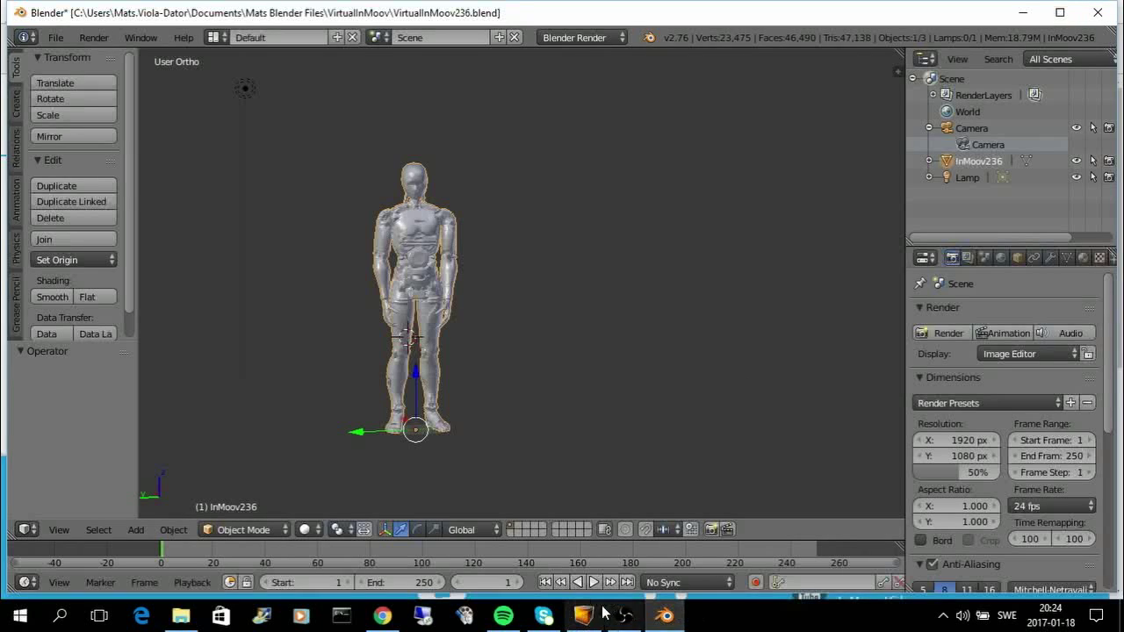
In the jMonkeyEngine SDK, create a JME3 BasicGame project named InMoovProject.
{"action": "mouse_move", "coordinate": [584, 620]}
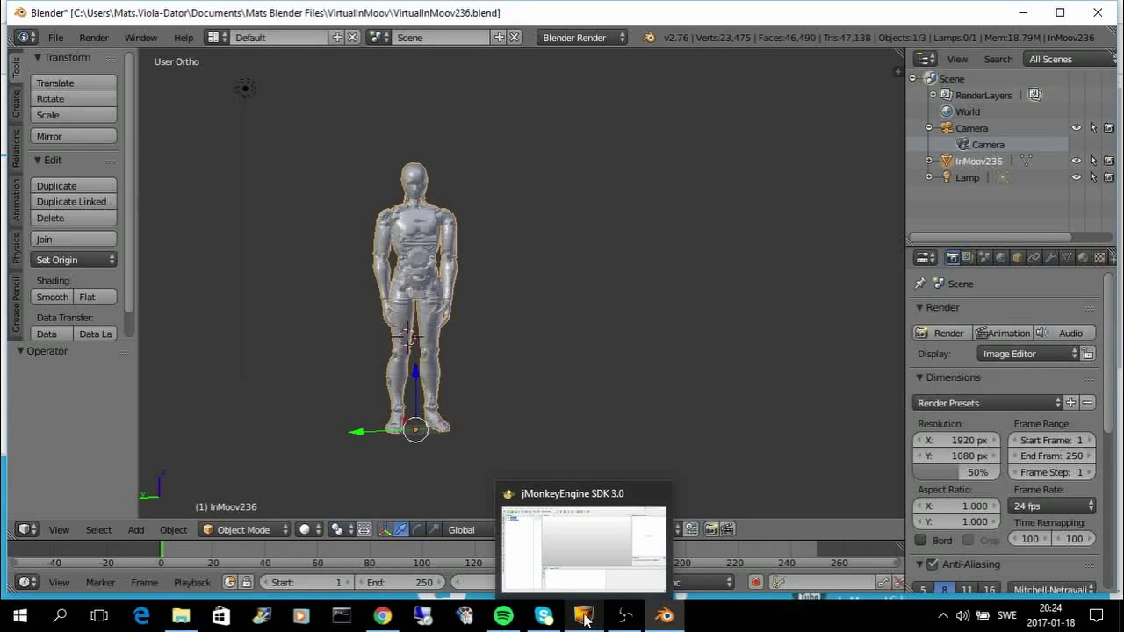
{"action": "left_click", "coordinate": [584, 618]}
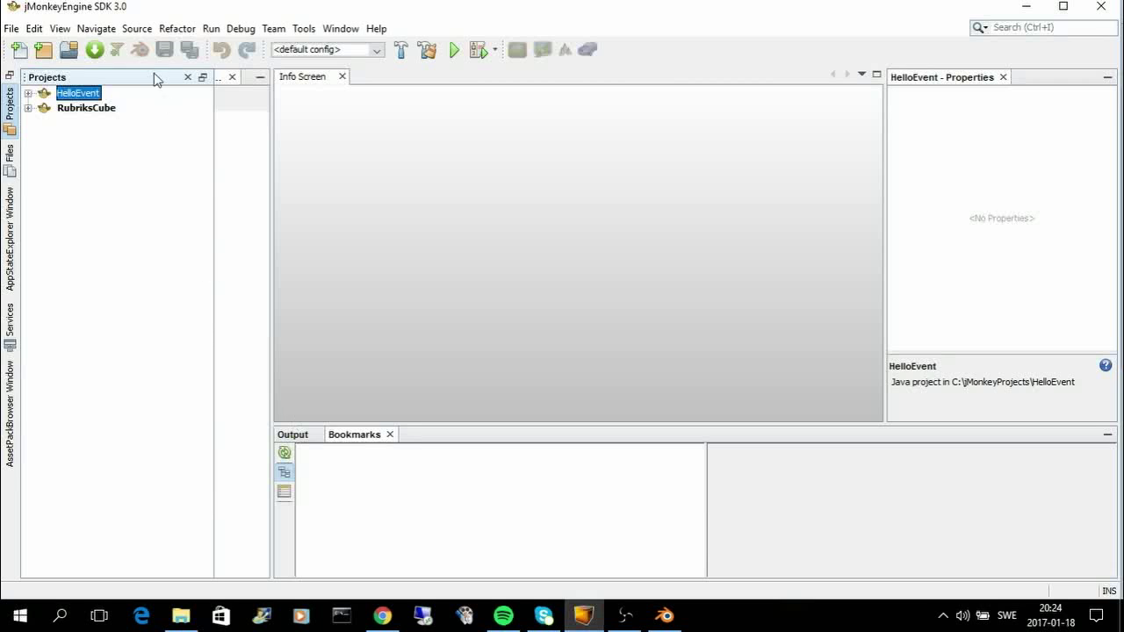
{"action": "left_click", "coordinate": [13, 31]}
{"action": "left_click", "coordinate": [11, 31]}
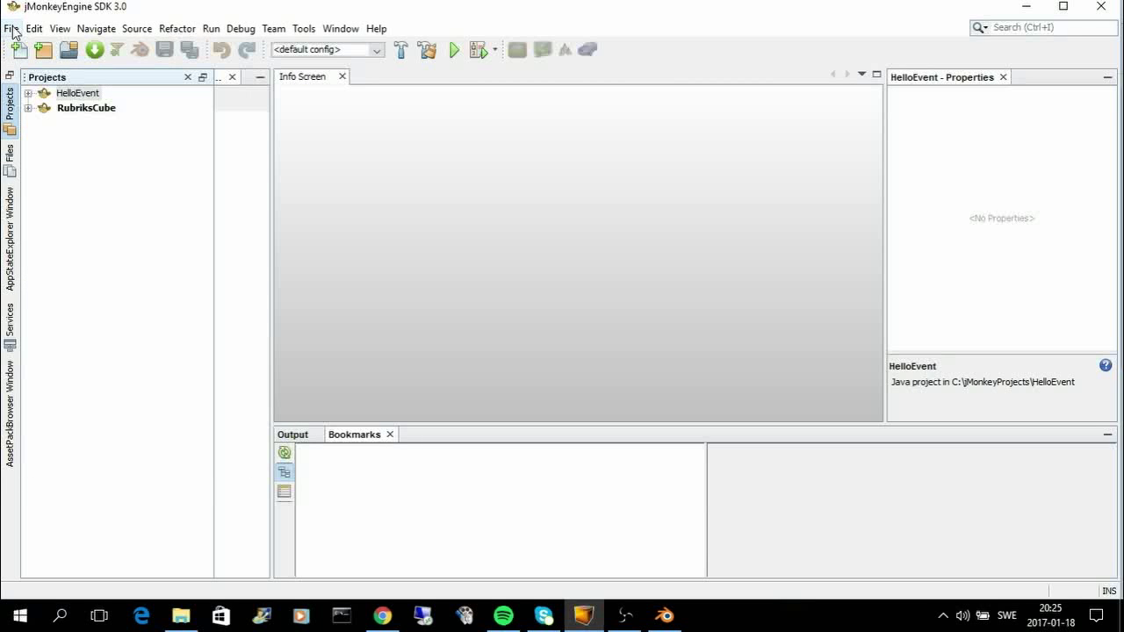
{"action": "left_click", "coordinate": [12, 31]}
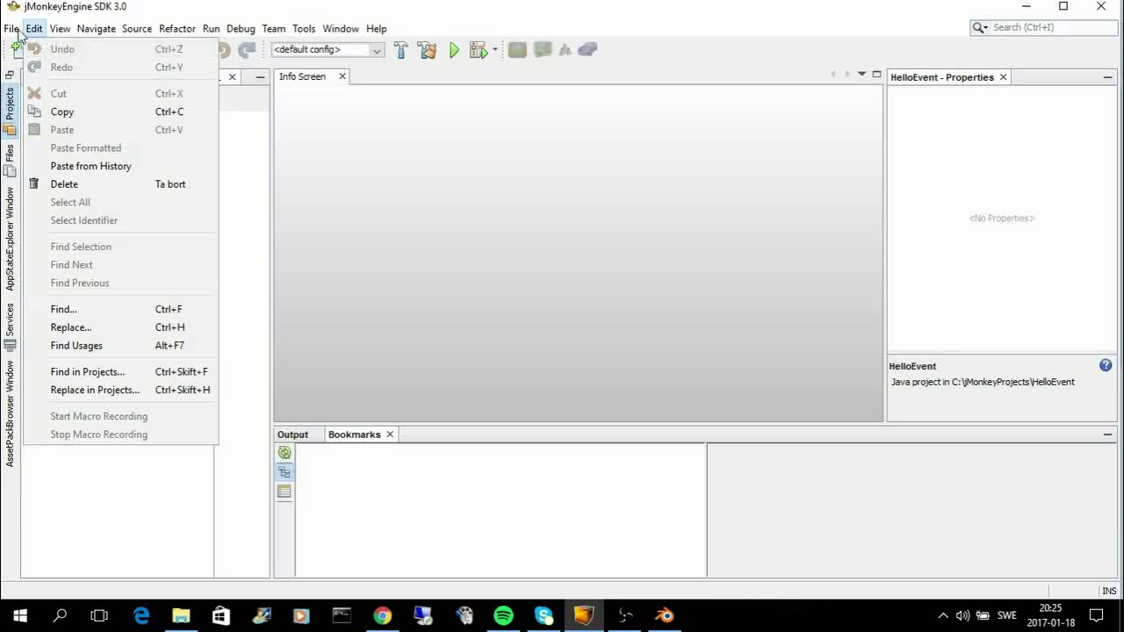
{"action": "left_click", "coordinate": [45, 51]}
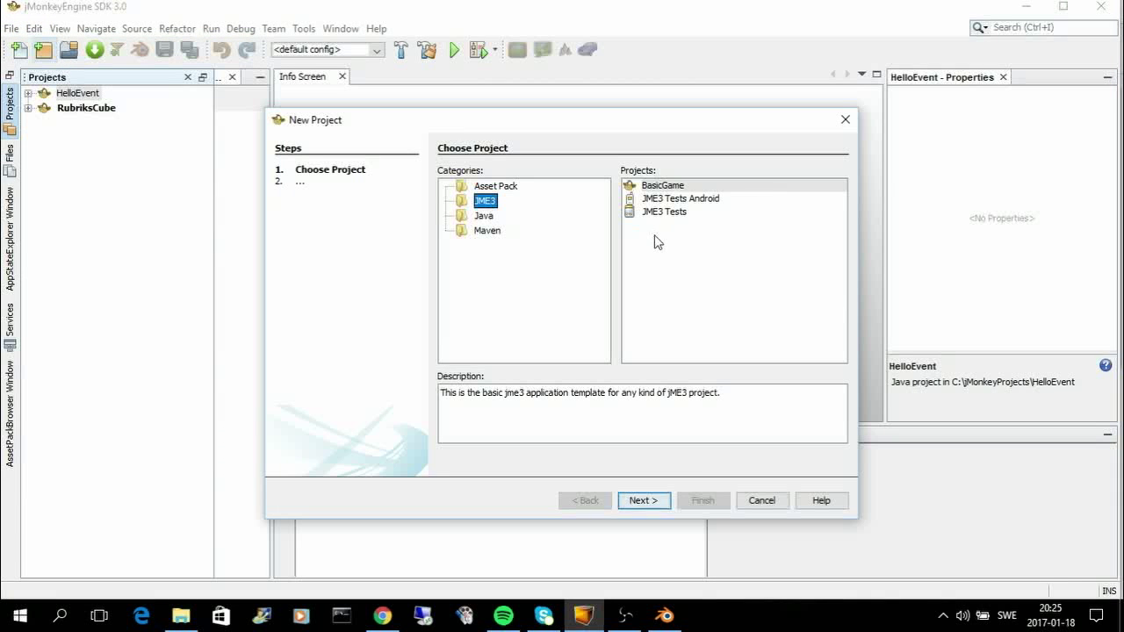
{"action": "left_click", "coordinate": [667, 187]}
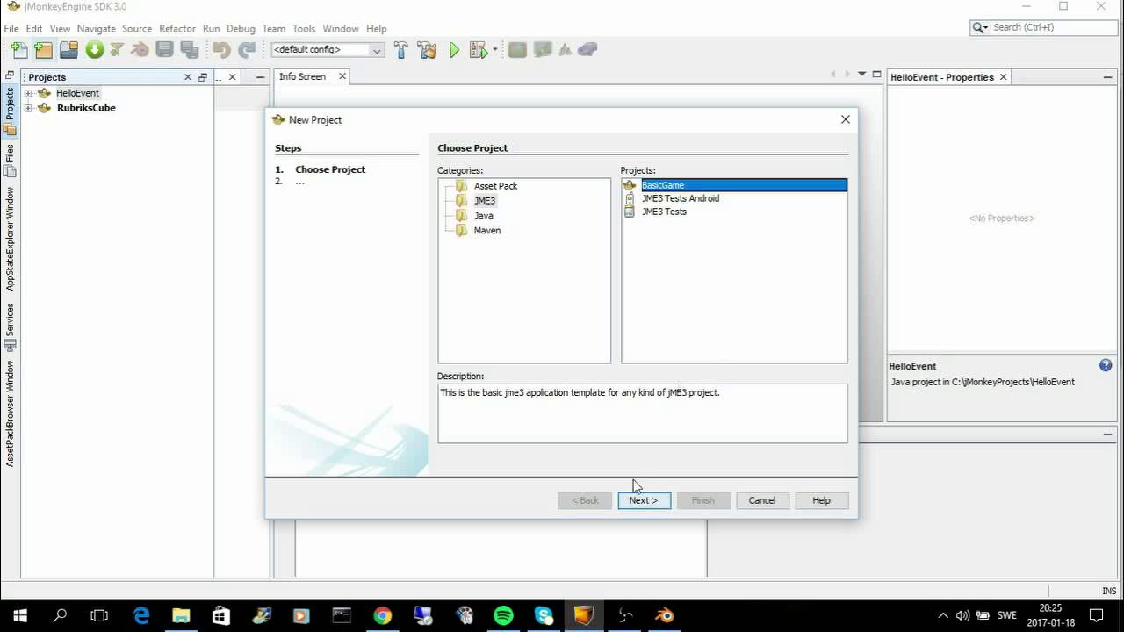
{"action": "left_click", "coordinate": [643, 501]}
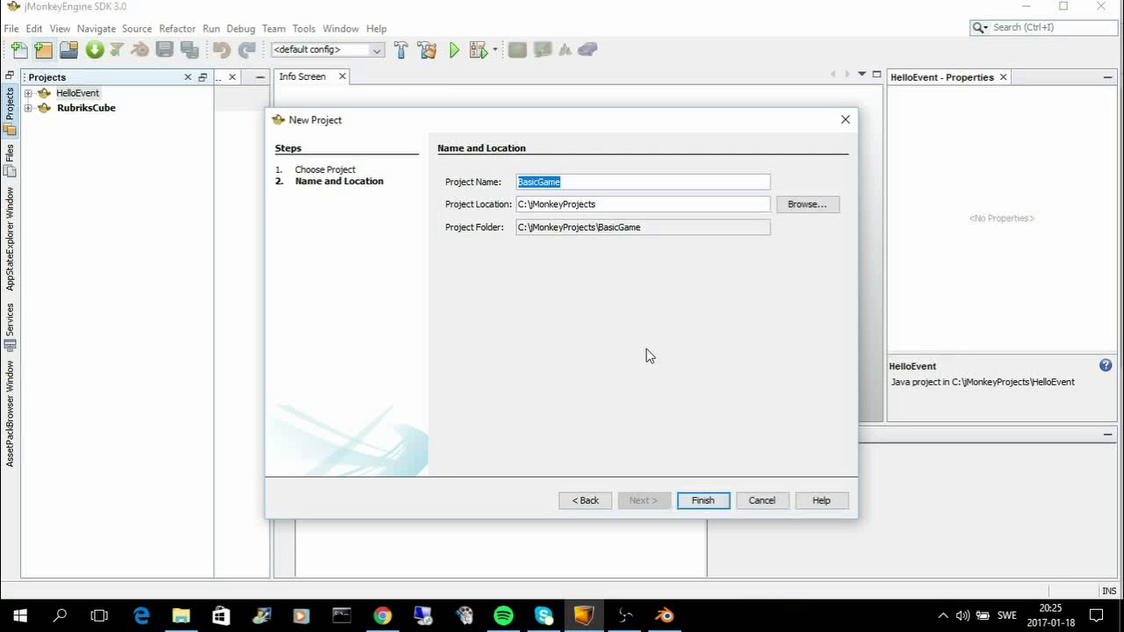
{"action": "type", "text": "InMoov"}
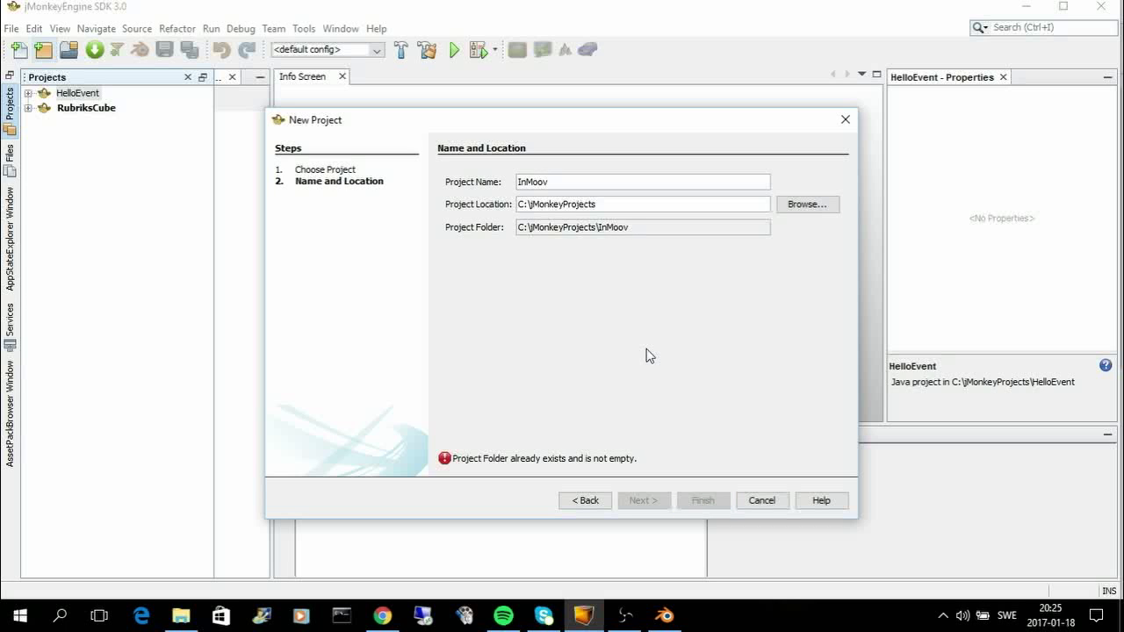
{"action": "type", "text": "Project"}
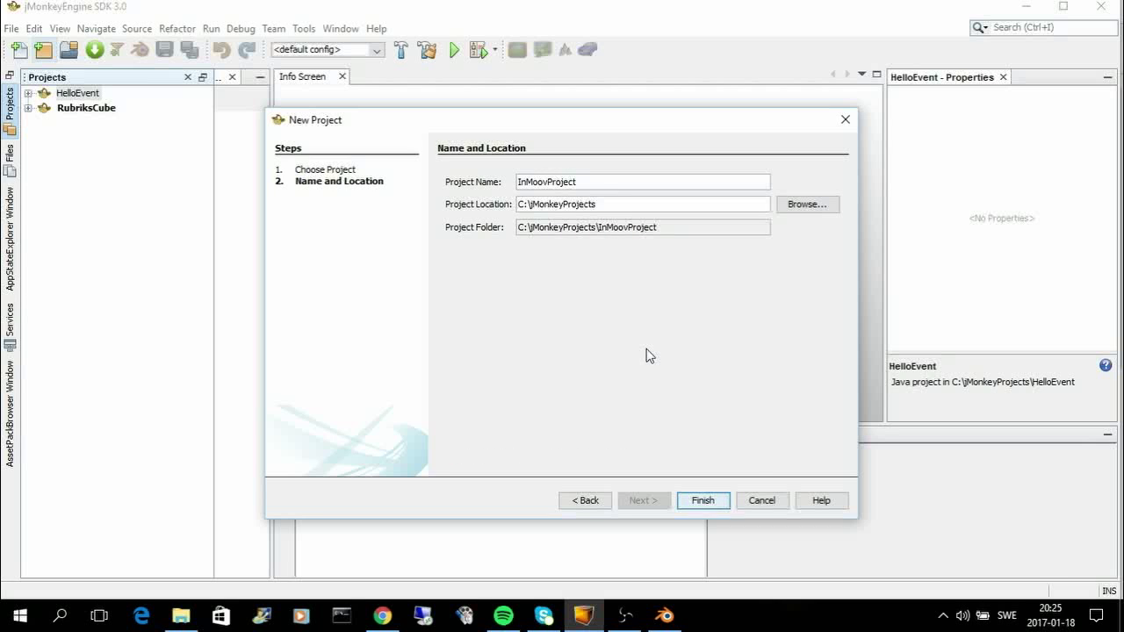
{"action": "left_click", "coordinate": [707, 500]}
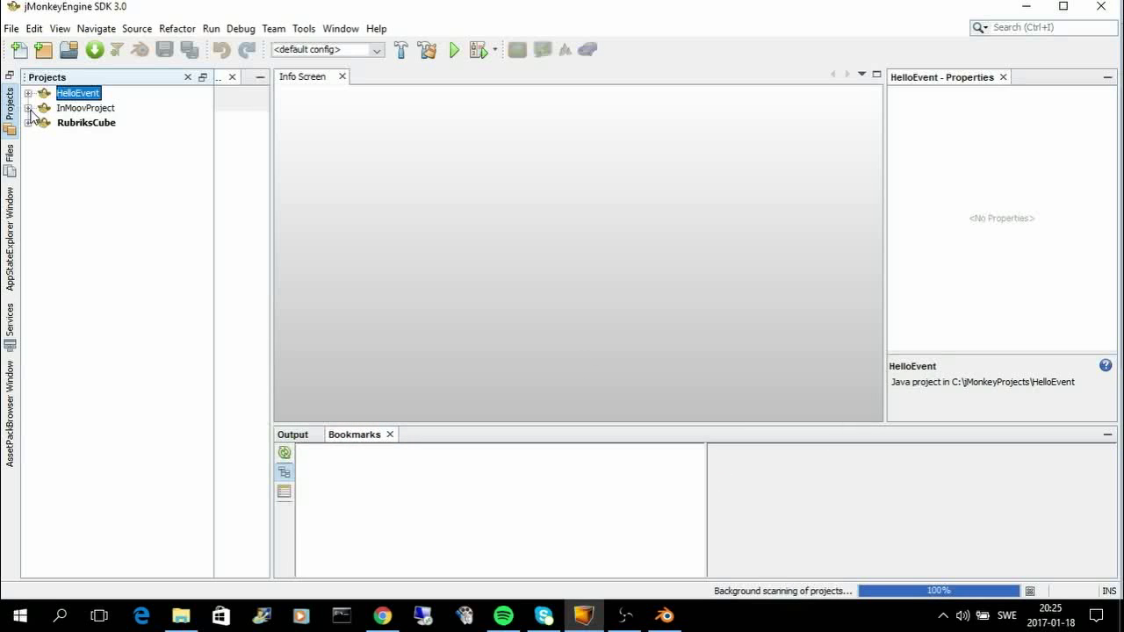
Expand InMoovProject and Project Assets, then select the Scenes folder.
{"action": "left_click", "coordinate": [28, 108]}
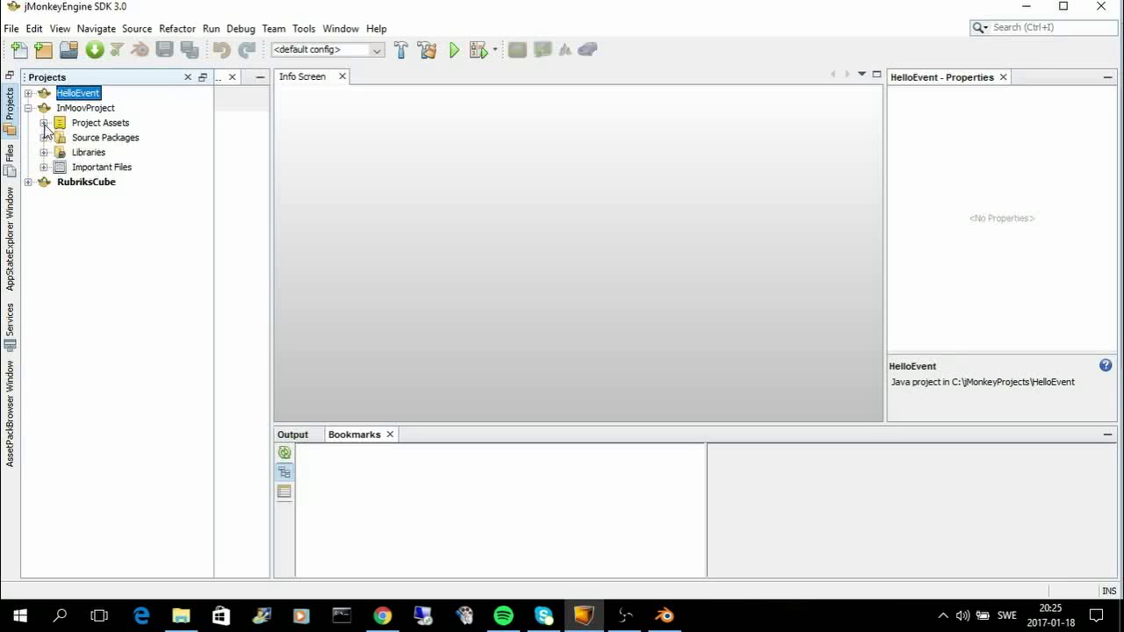
{"action": "left_click", "coordinate": [44, 124]}
{"action": "left_click", "coordinate": [104, 124]}
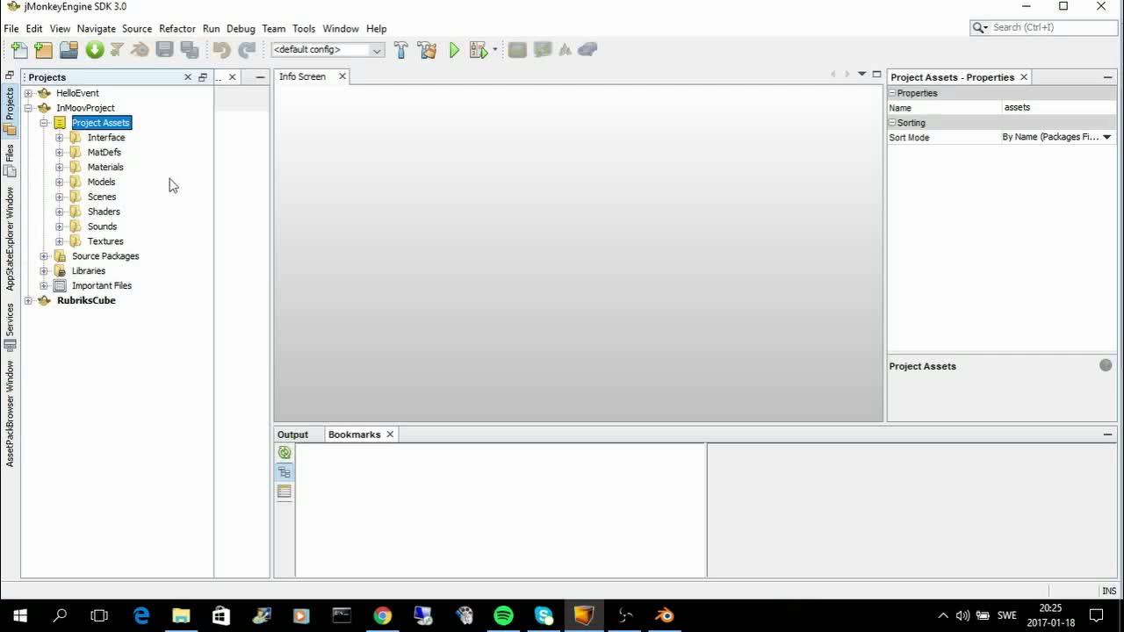
{"action": "left_click", "coordinate": [93, 198]}
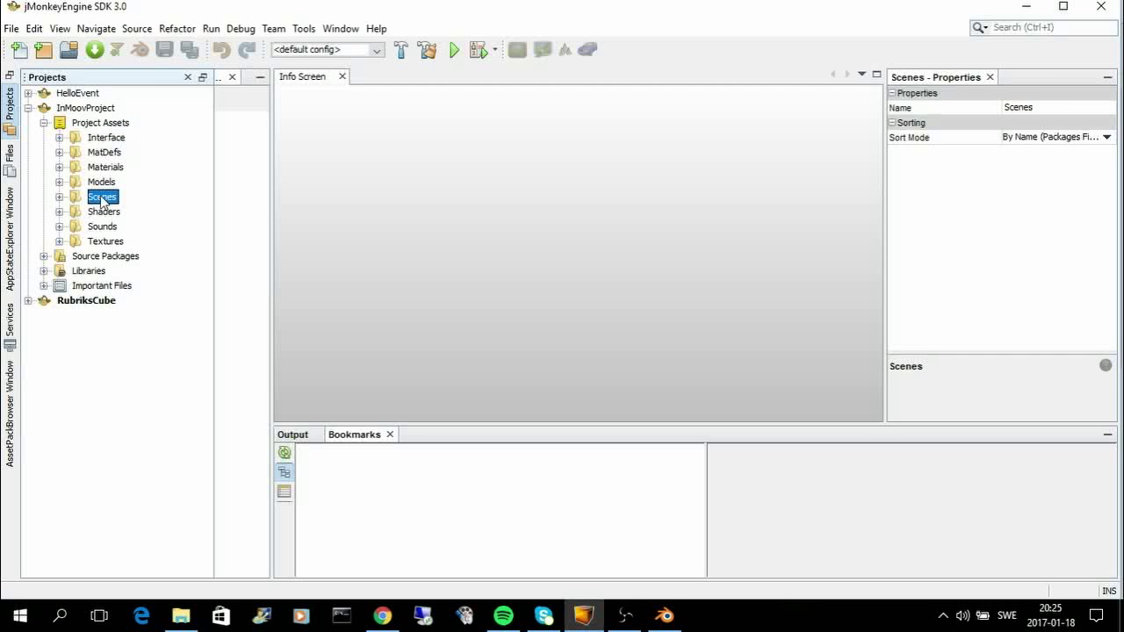
Create an Empty jME3 Scene named InMoovScene in Scenes, then select the Models folder.
{"action": "right_click", "coordinate": [105, 202]}
{"action": "mouse_move", "coordinate": [143, 211]}
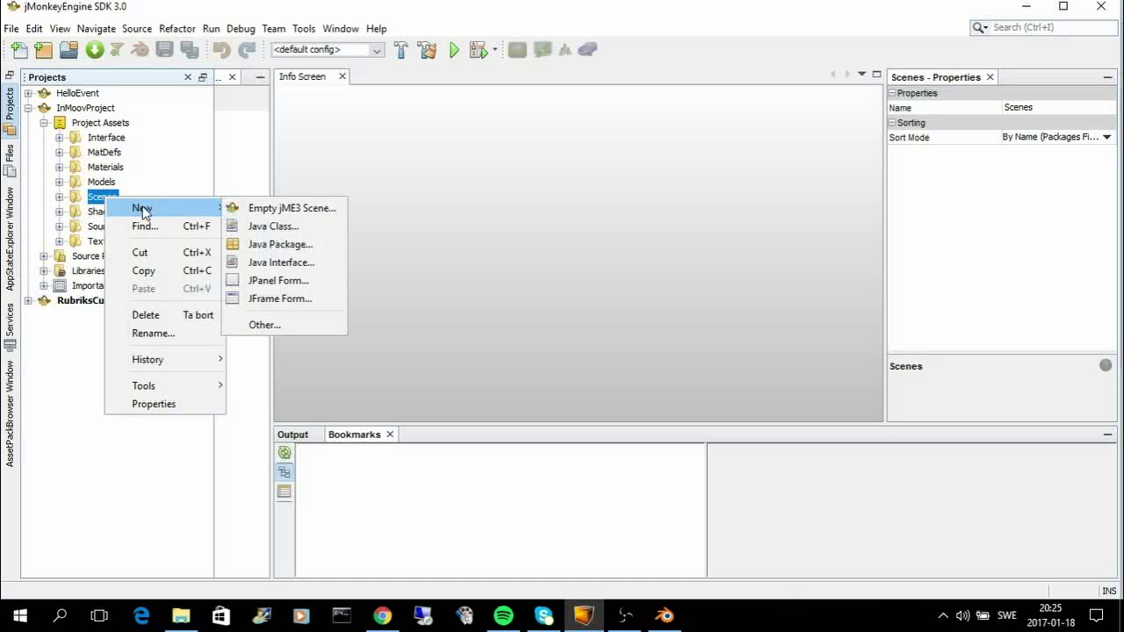
{"action": "left_click", "coordinate": [263, 209]}
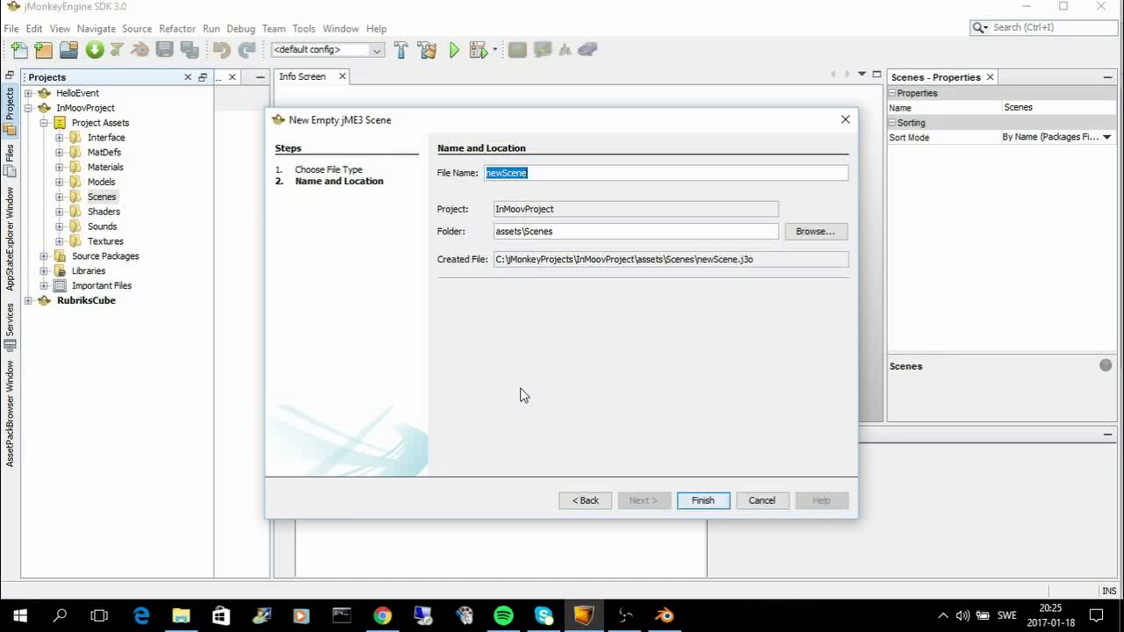
{"action": "type", "text": "InMooov"}
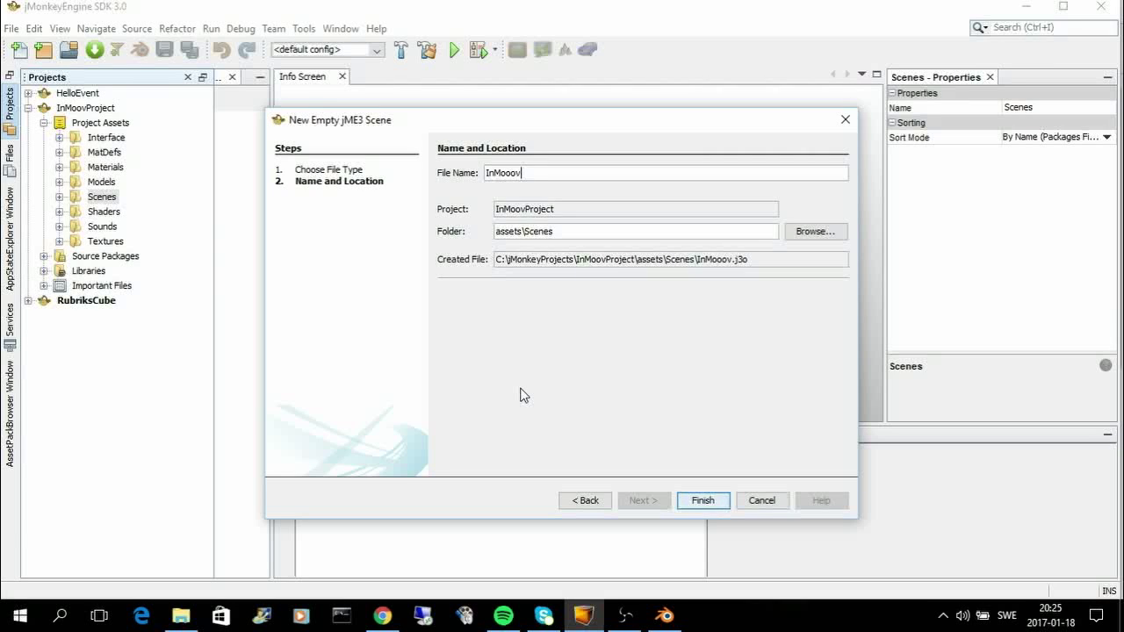
{"action": "key", "text": "BackSpace"}
{"action": "key", "text": "BackSpace"}
{"action": "type", "text": "vScene"}
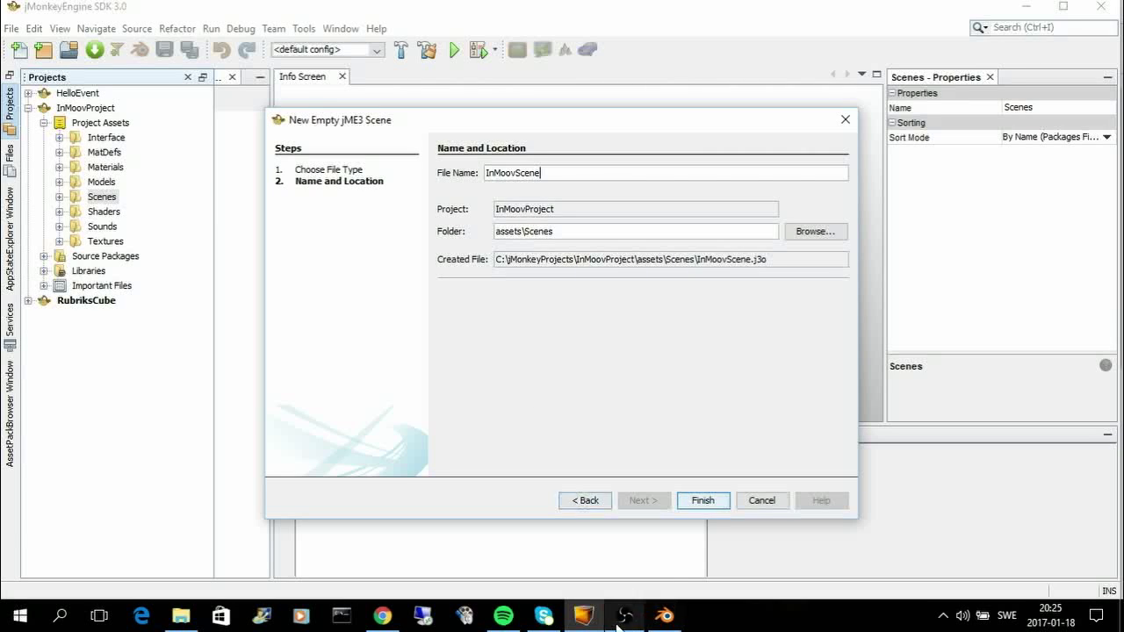
{"action": "left_click", "coordinate": [703, 505]}
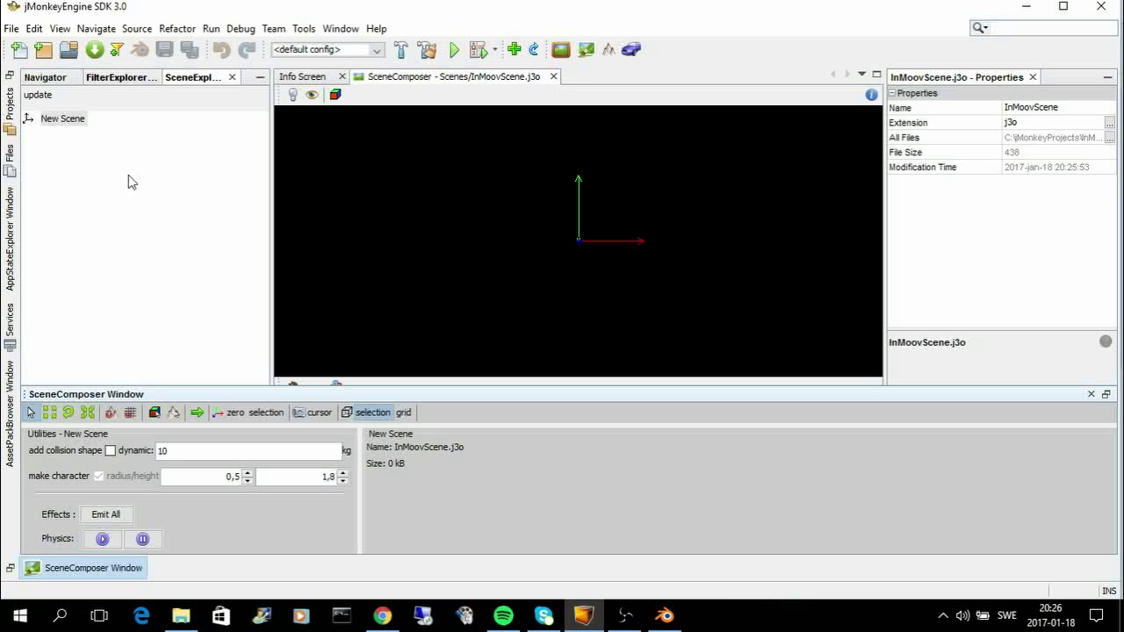
{"action": "left_click", "coordinate": [10, 104]}
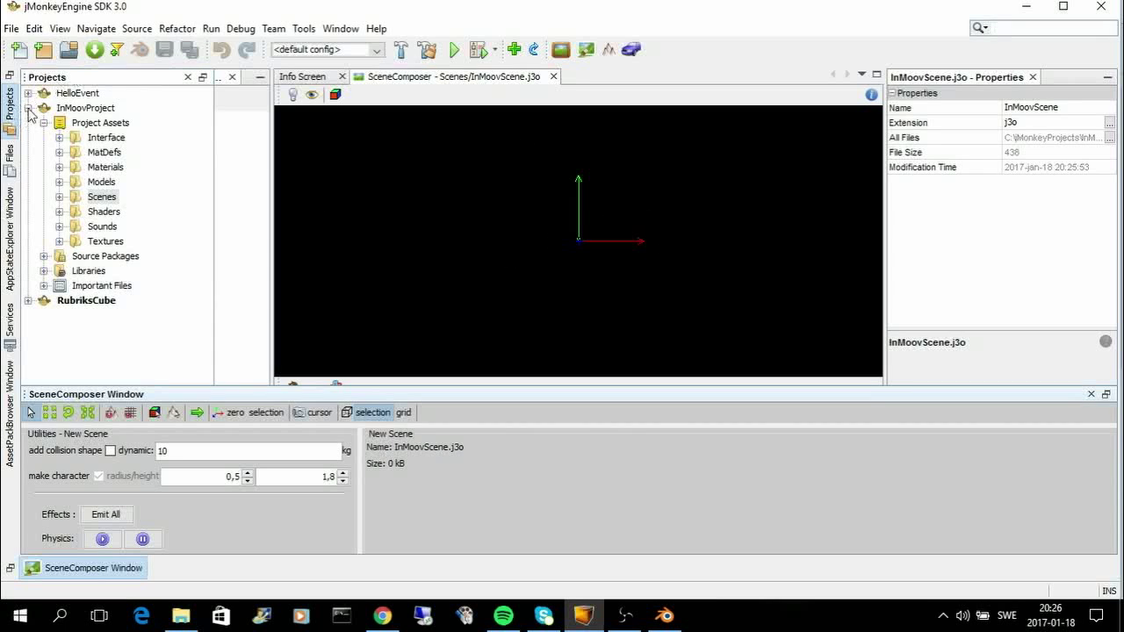
{"action": "left_click", "coordinate": [103, 184]}
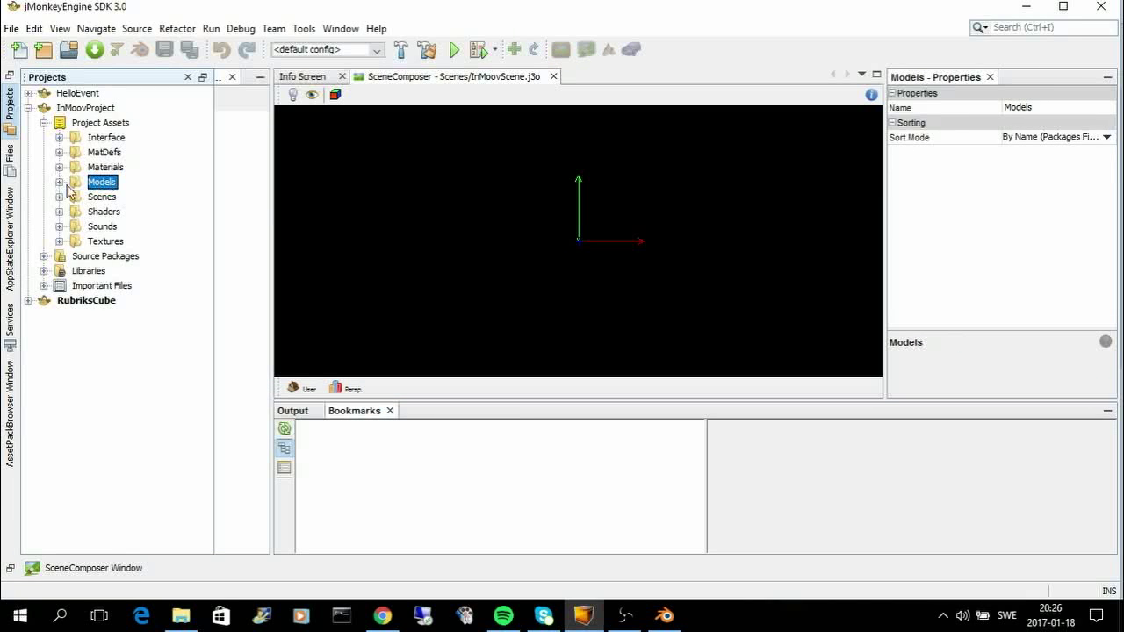
In File Explorer, browse Dokument > Mats Blender Files > VirtualInMoov.
{"action": "left_click", "coordinate": [180, 615]}
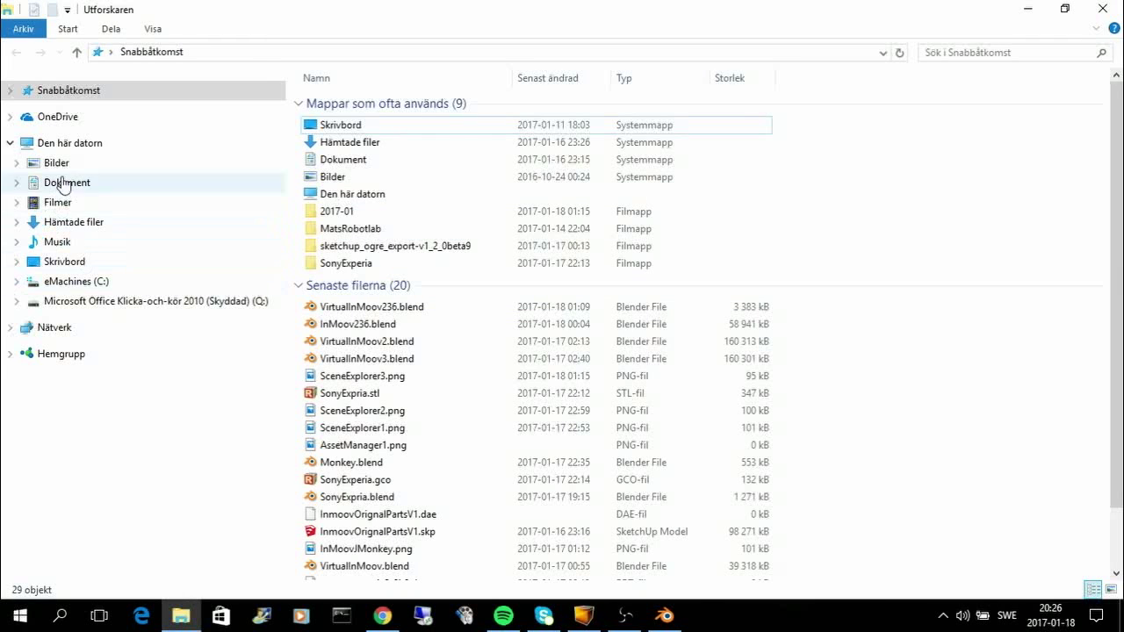
{"action": "left_click", "coordinate": [87, 144]}
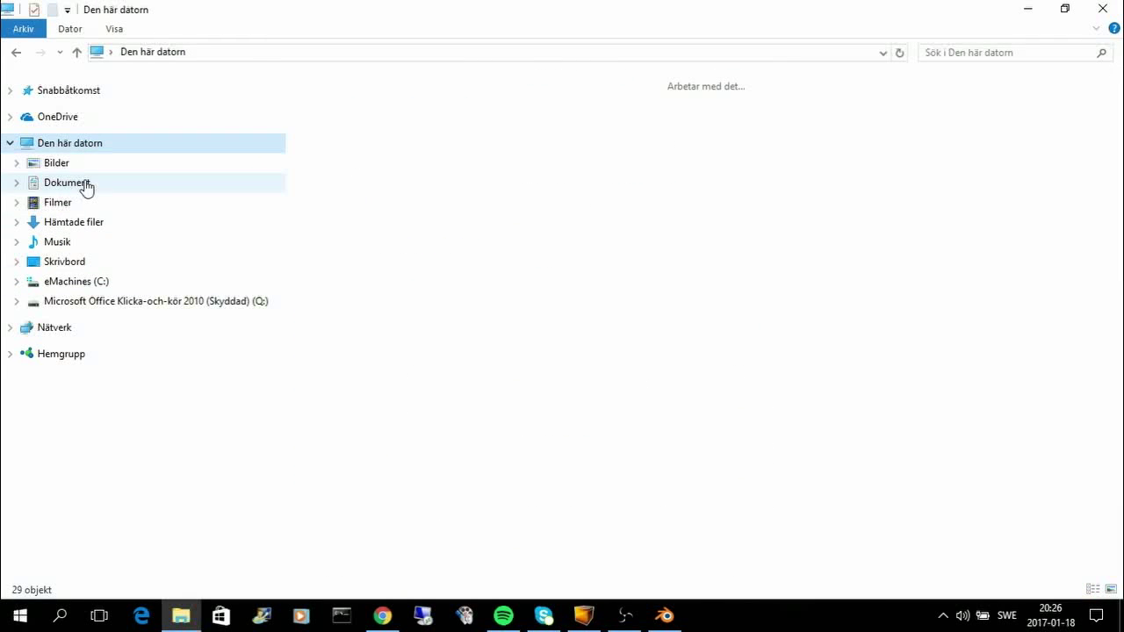
{"action": "left_click", "coordinate": [79, 182]}
{"action": "left_click", "coordinate": [353, 467]}
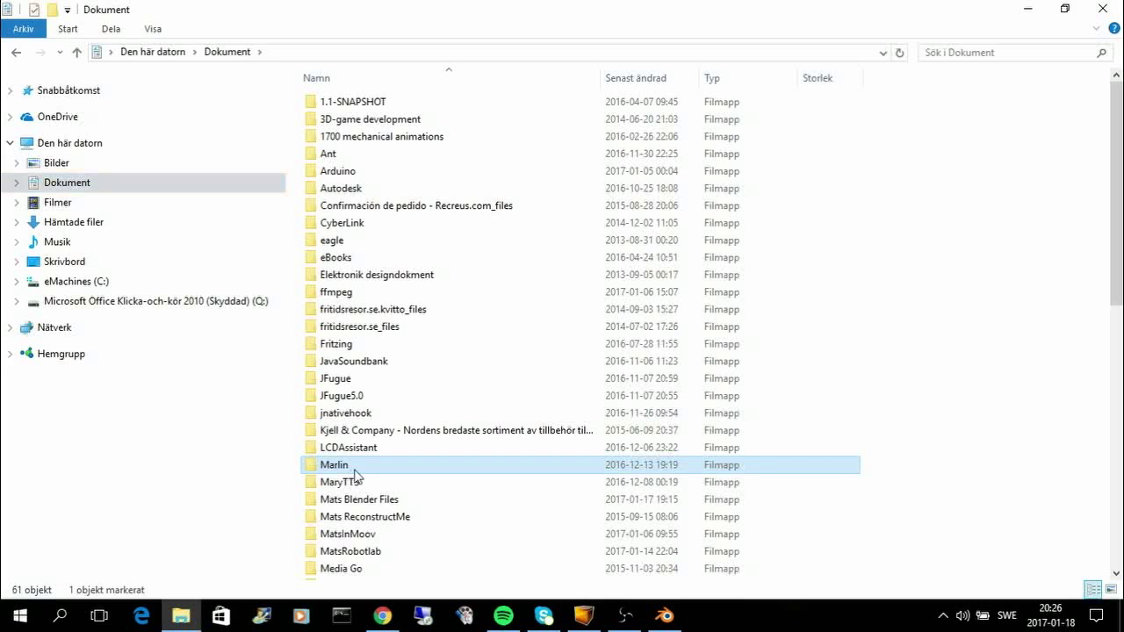
{"action": "double_click", "coordinate": [389, 499]}
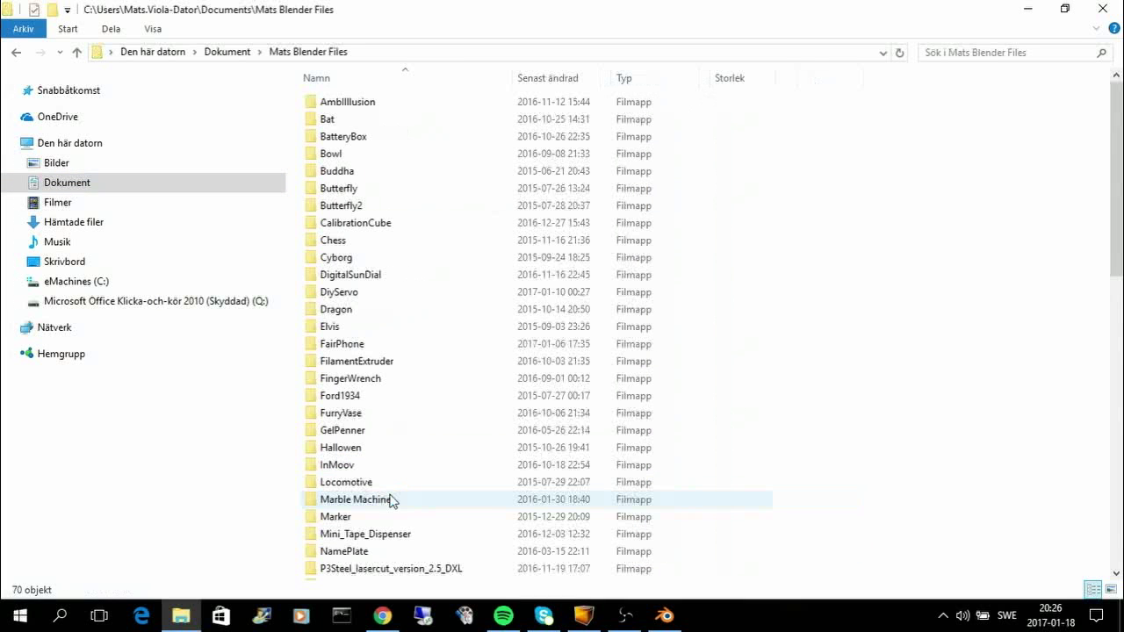
{"action": "left_click", "coordinate": [348, 518]}
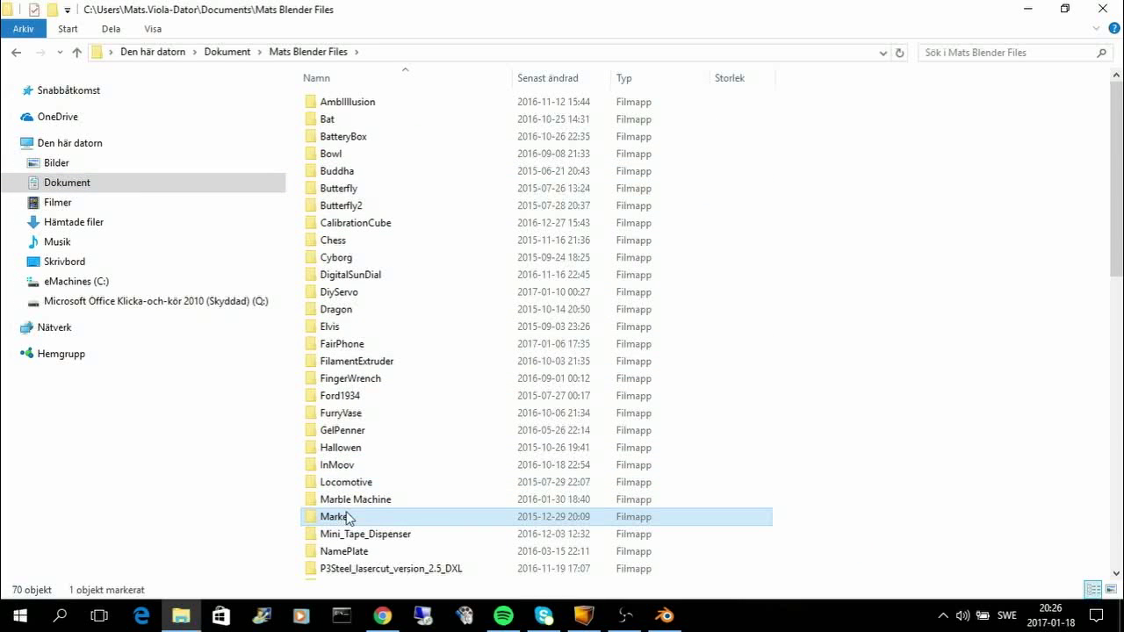
{"action": "scroll", "coordinate": [348, 518], "scroll_direction": "down", "scroll_amount": 10}
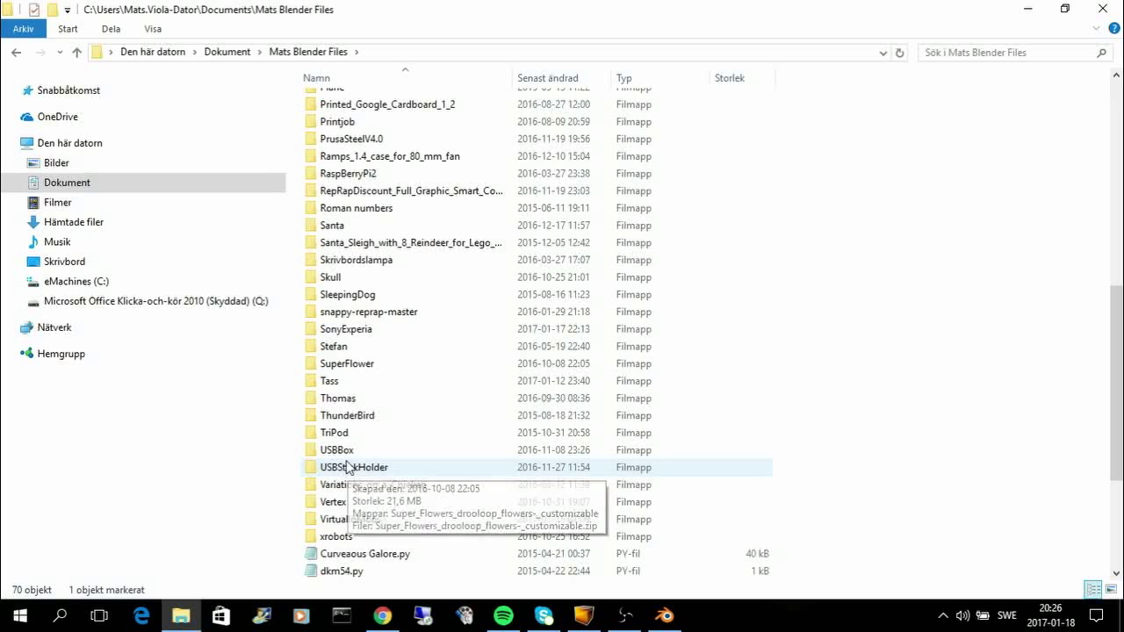
{"action": "left_click", "coordinate": [350, 523]}
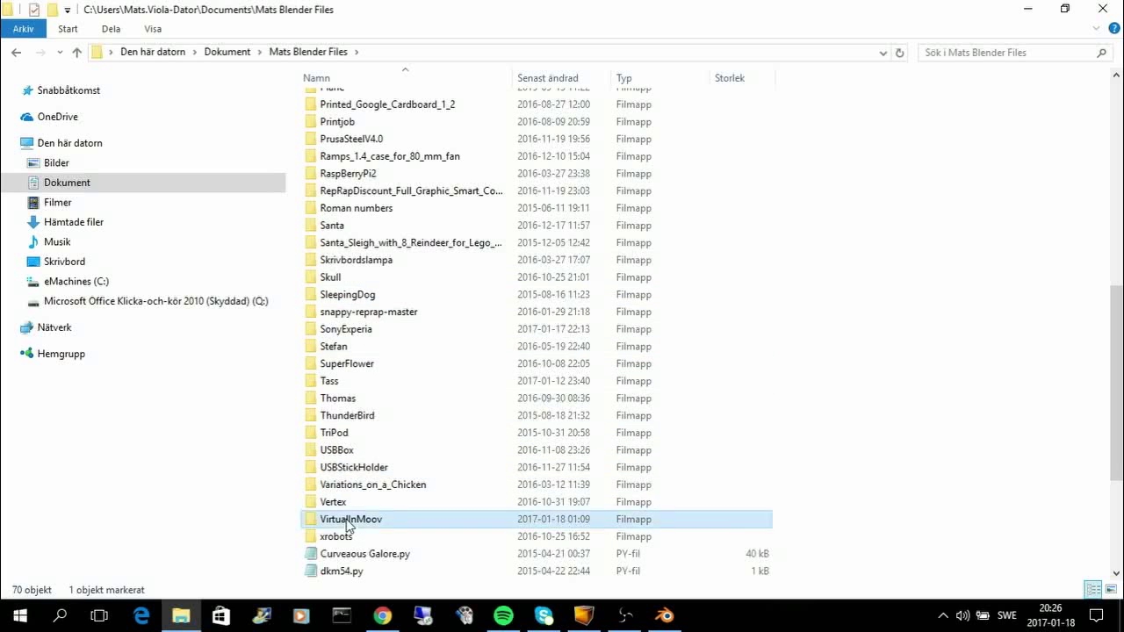
{"action": "double_click", "coordinate": [349, 522]}
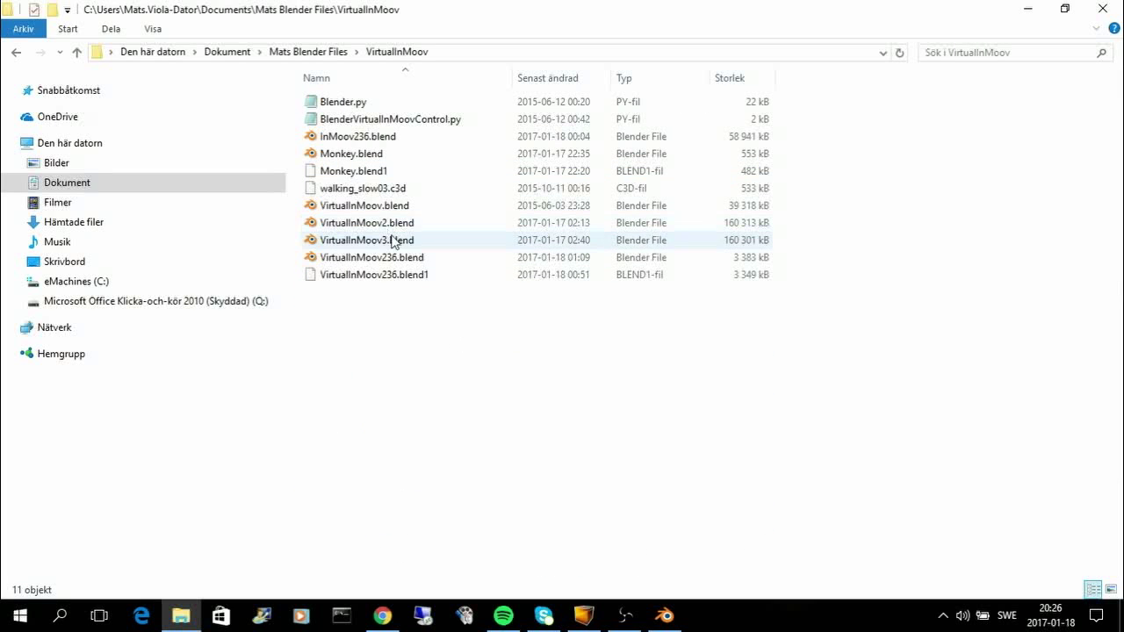
Copy VirtualInMoov236.blend with Kopiera and return to the jMonkeyEngine SDK.
{"action": "left_click", "coordinate": [381, 260]}
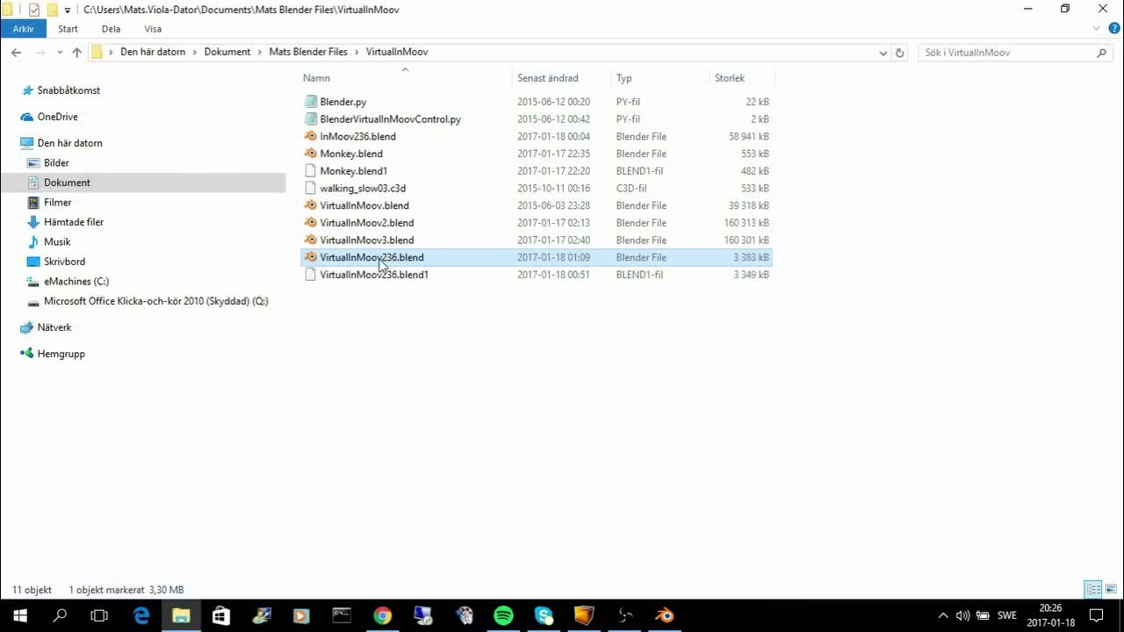
{"action": "double_click", "coordinate": [379, 260]}
{"action": "right_click", "coordinate": [379, 258]}
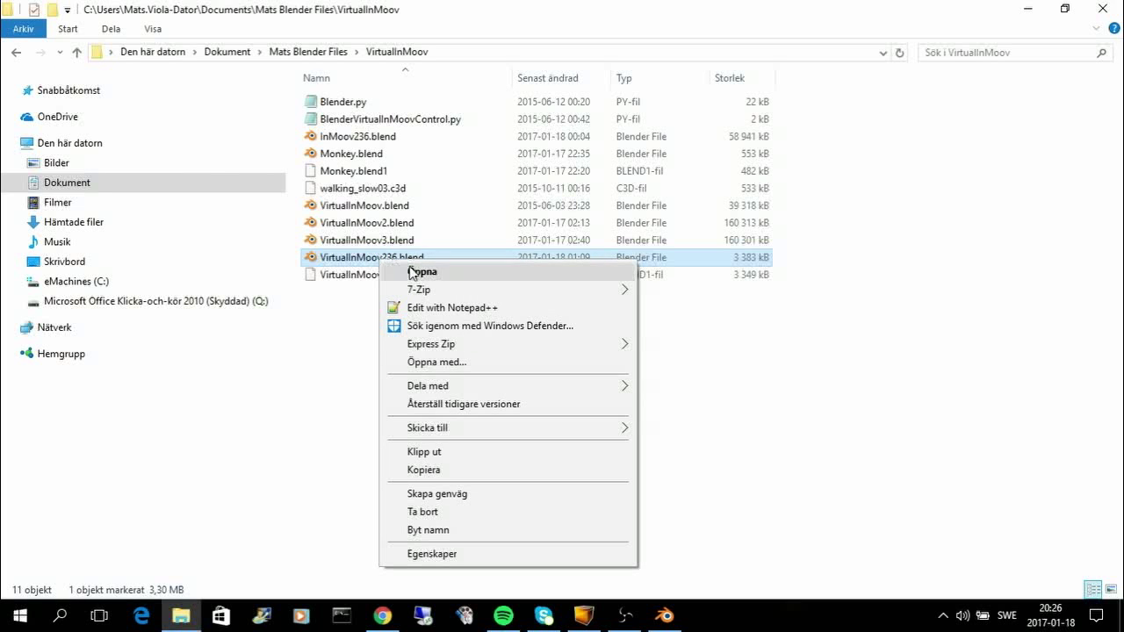
{"action": "left_click", "coordinate": [448, 471]}
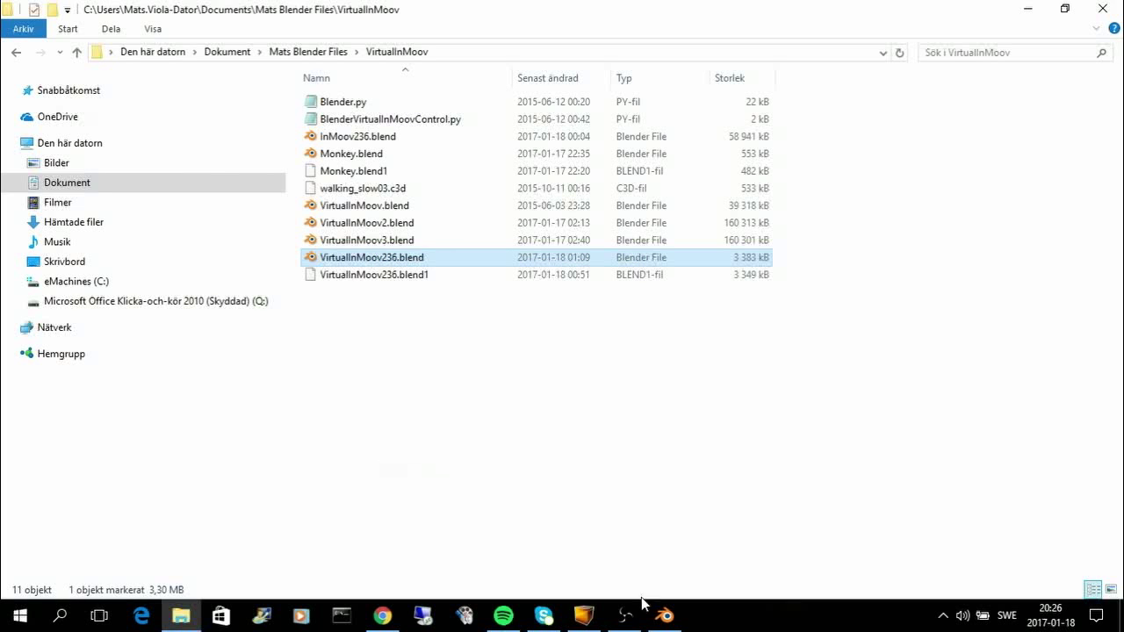
{"action": "left_click", "coordinate": [584, 617]}
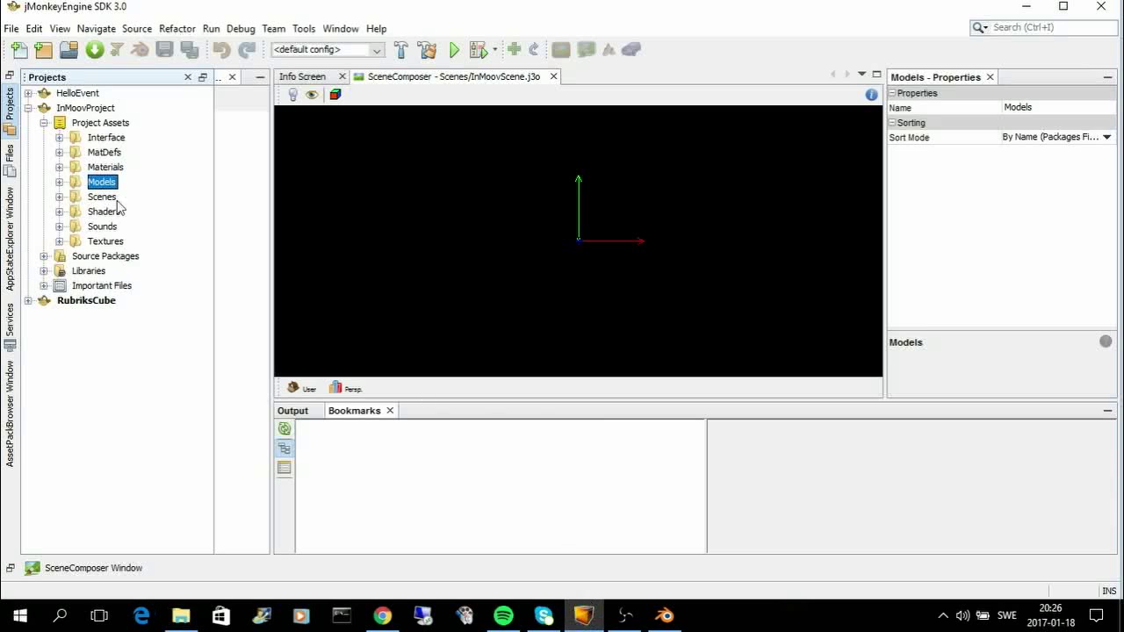
Paste VirtualInMoov236.blend into Models, convert it to j3o binary, and expand Scenes.
{"action": "right_click", "coordinate": [109, 187]}
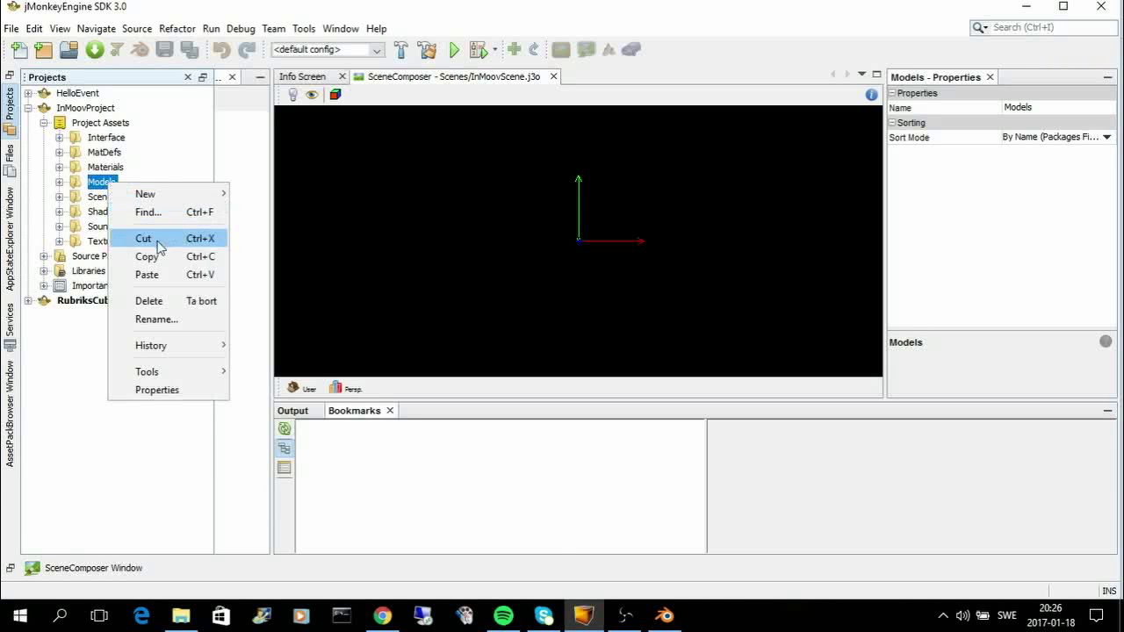
{"action": "left_click", "coordinate": [163, 279]}
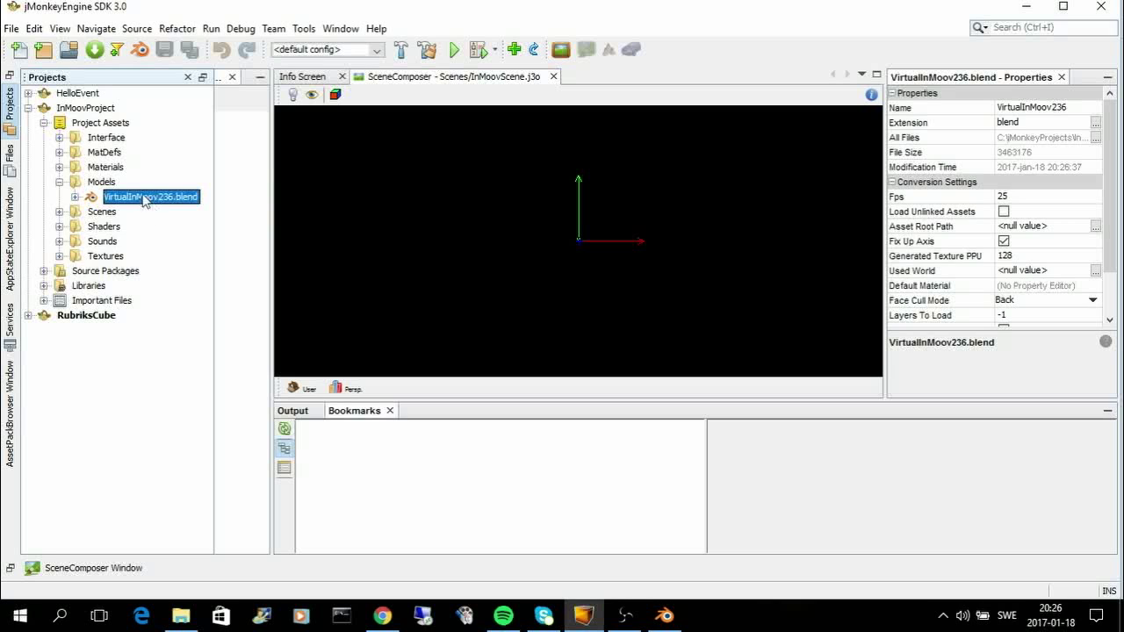
{"action": "right_click", "coordinate": [152, 202]}
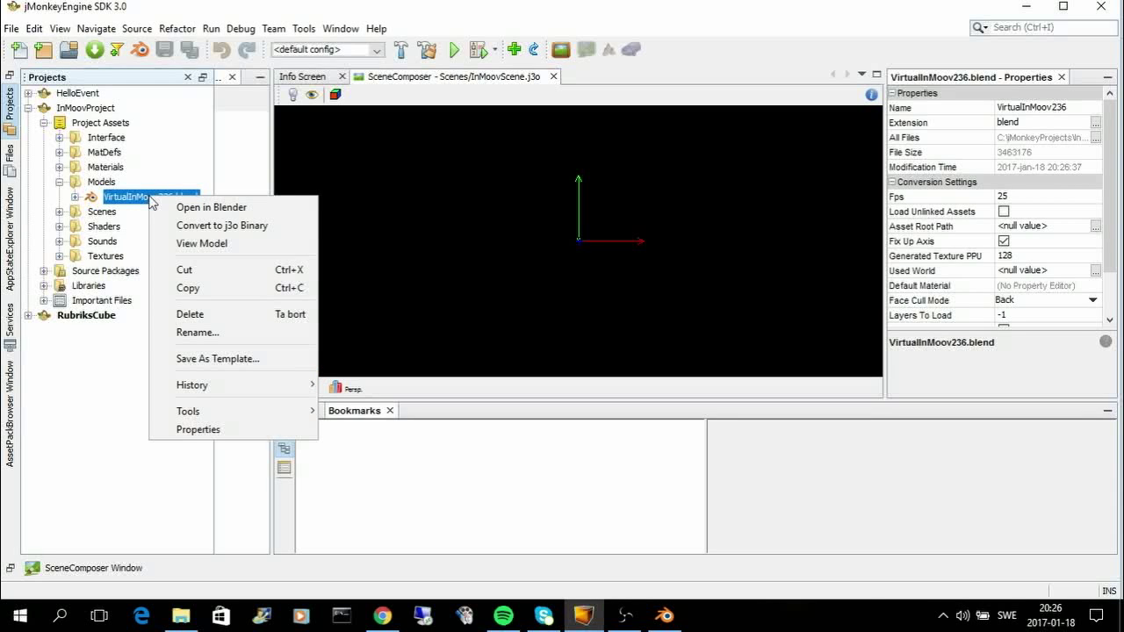
{"action": "left_click", "coordinate": [203, 225]}
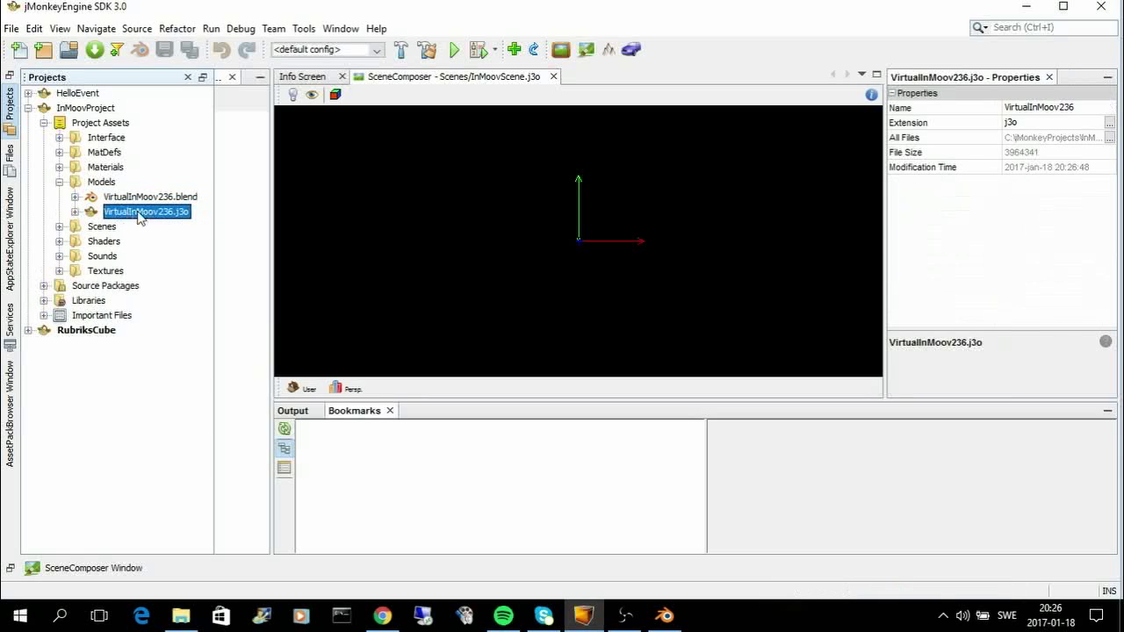
{"action": "left_click", "coordinate": [59, 226]}
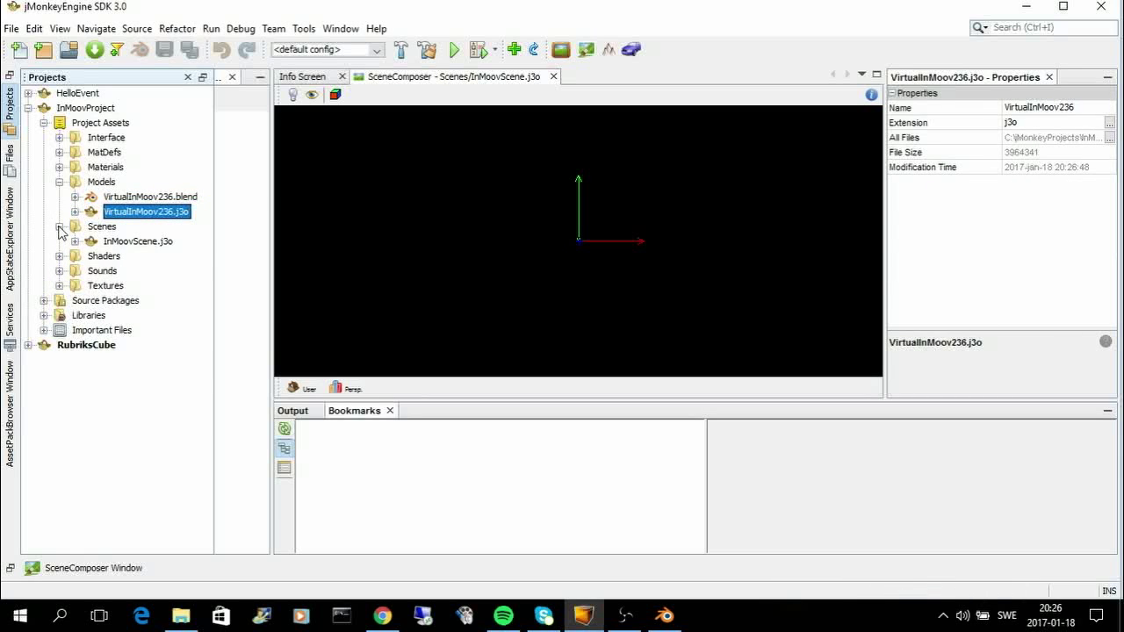
Add VirtualInMoov236.j3o to the open InMoovScene.j3o via Add in SceneComposer.
{"action": "left_click", "coordinate": [149, 243]}
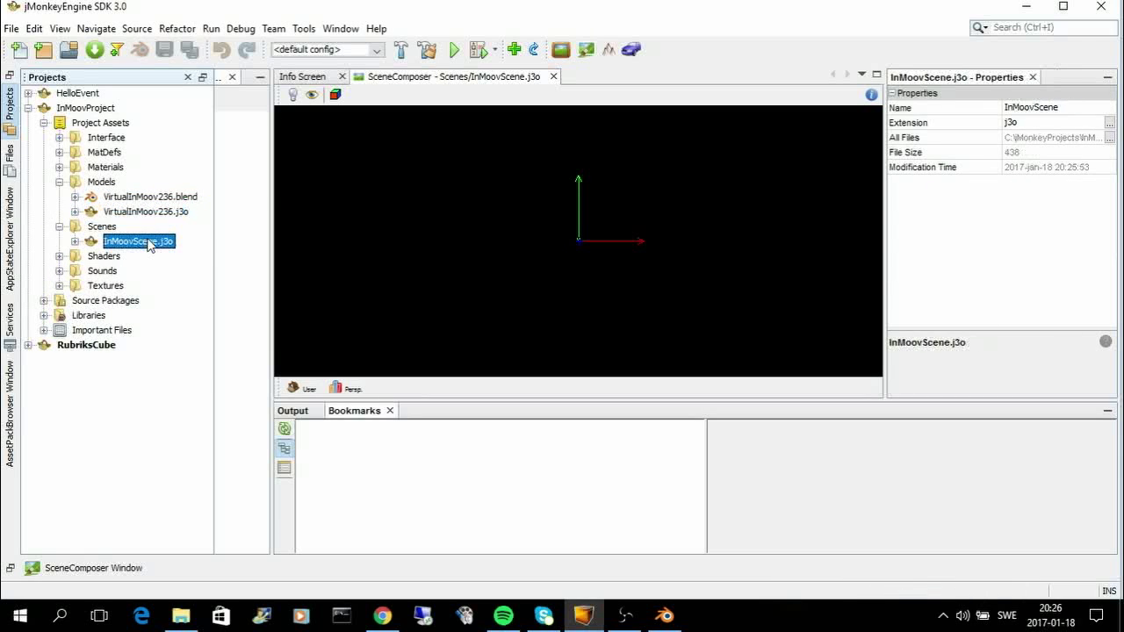
{"action": "left_click", "coordinate": [161, 213]}
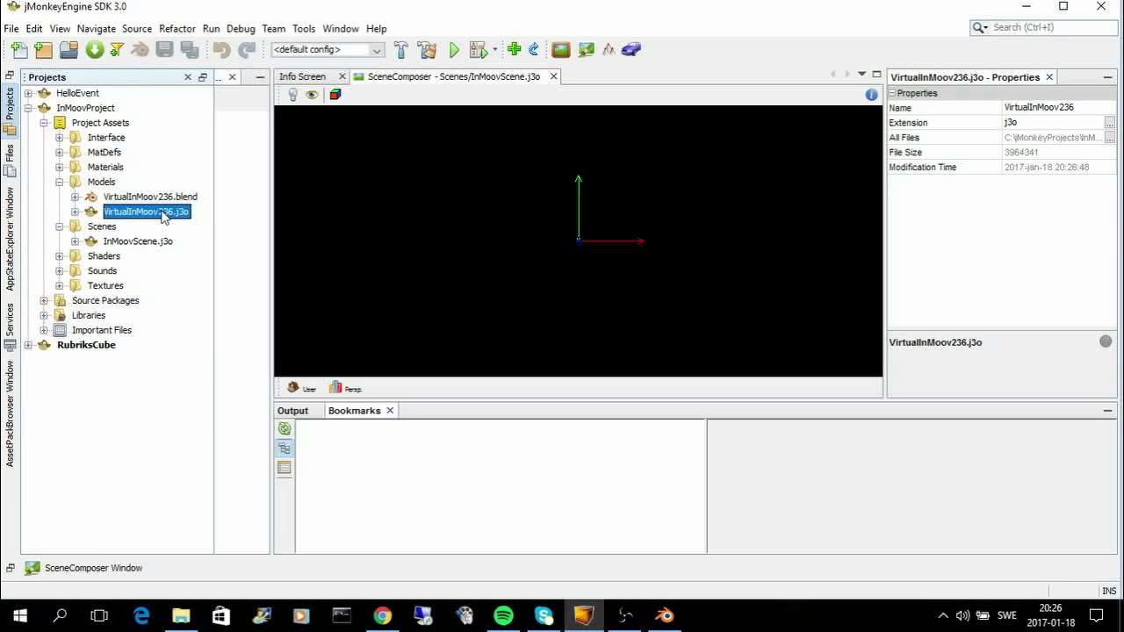
{"action": "right_click", "coordinate": [162, 216]}
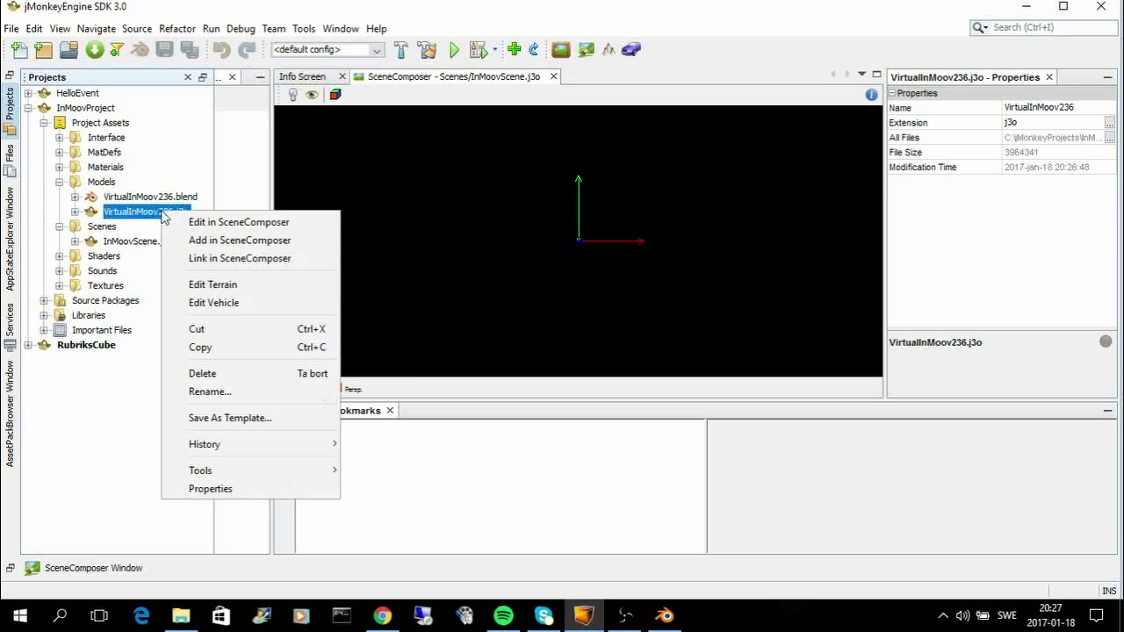
{"action": "left_click", "coordinate": [230, 243]}
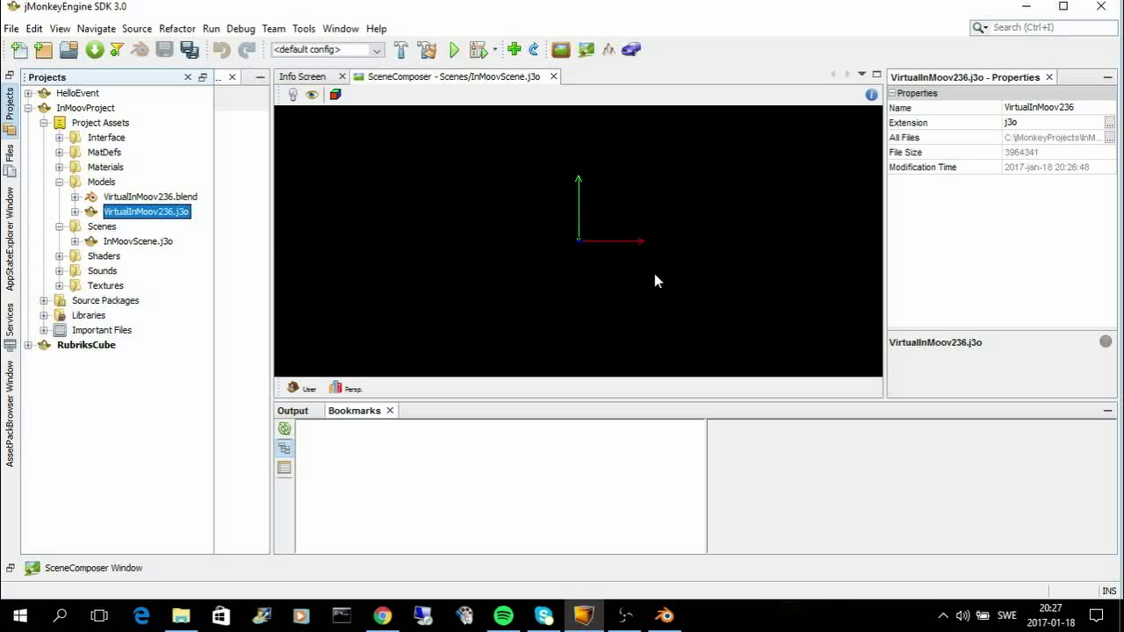
Turn on the SceneComposer light and orbit to show the robot's front.
{"action": "left_click", "coordinate": [292, 94]}
{"action": "scroll", "coordinate": [618, 213], "scroll_direction": "down", "scroll_amount": 4}
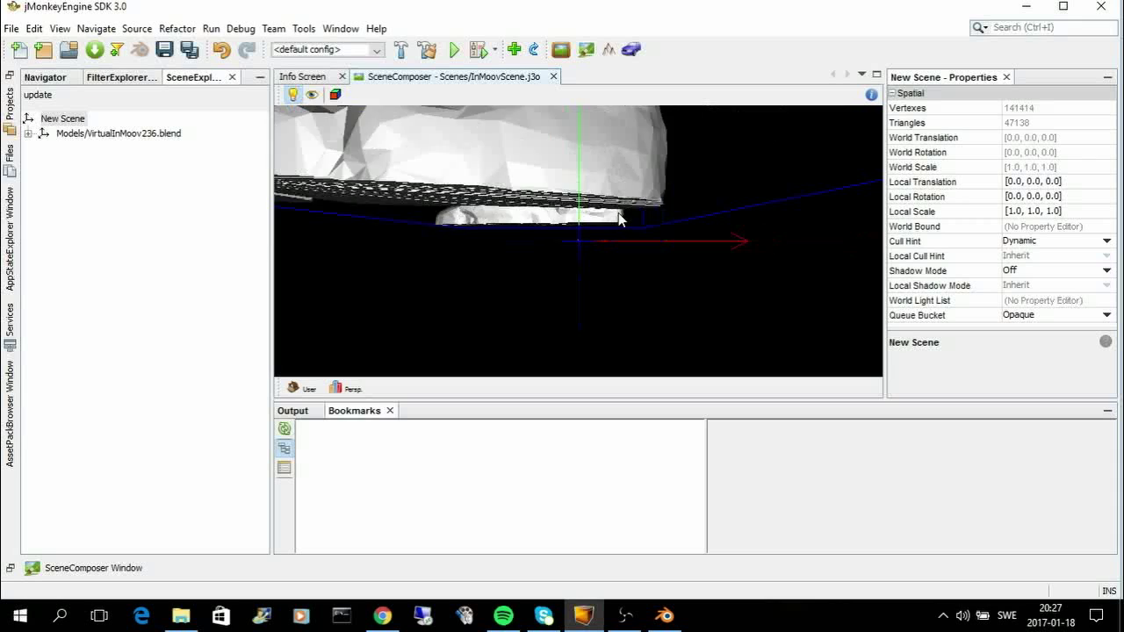
{"action": "scroll", "coordinate": [618, 218], "scroll_direction": "down", "scroll_amount": 8}
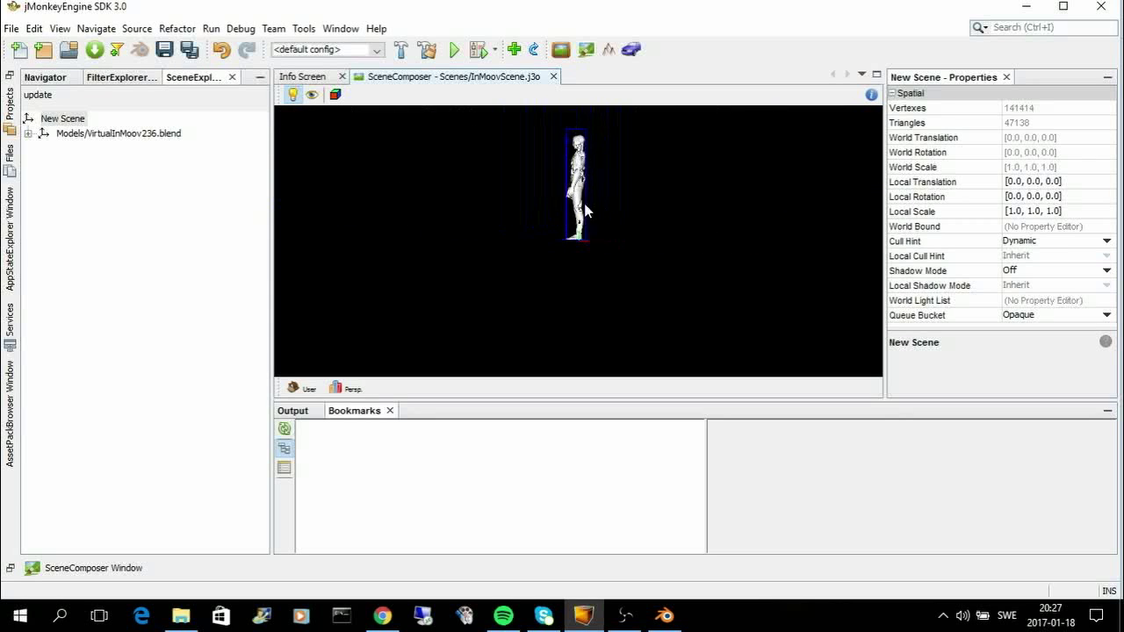
{"action": "scroll", "coordinate": [630, 218], "scroll_direction": "up", "scroll_amount": 3}
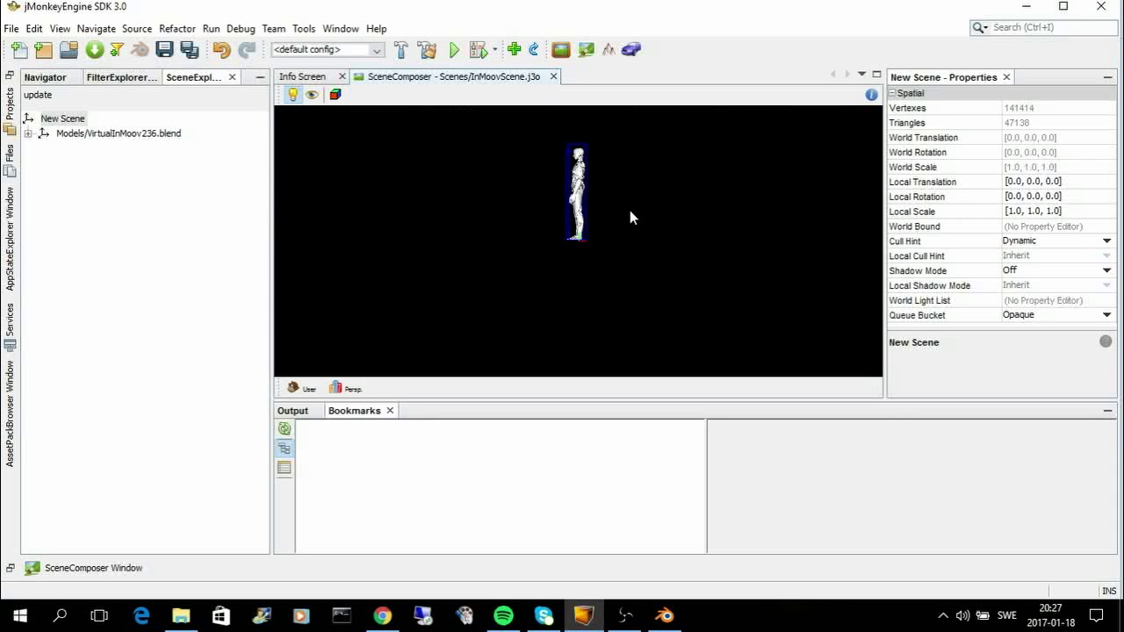
{"action": "left_click_drag", "start_coordinate": [526, 204], "coordinate": [664, 220]}
{"action": "scroll", "coordinate": [664, 219], "scroll_direction": "up", "scroll_amount": 1}
{"action": "left_click_drag", "start_coordinate": [588, 215], "coordinate": [677, 218]}
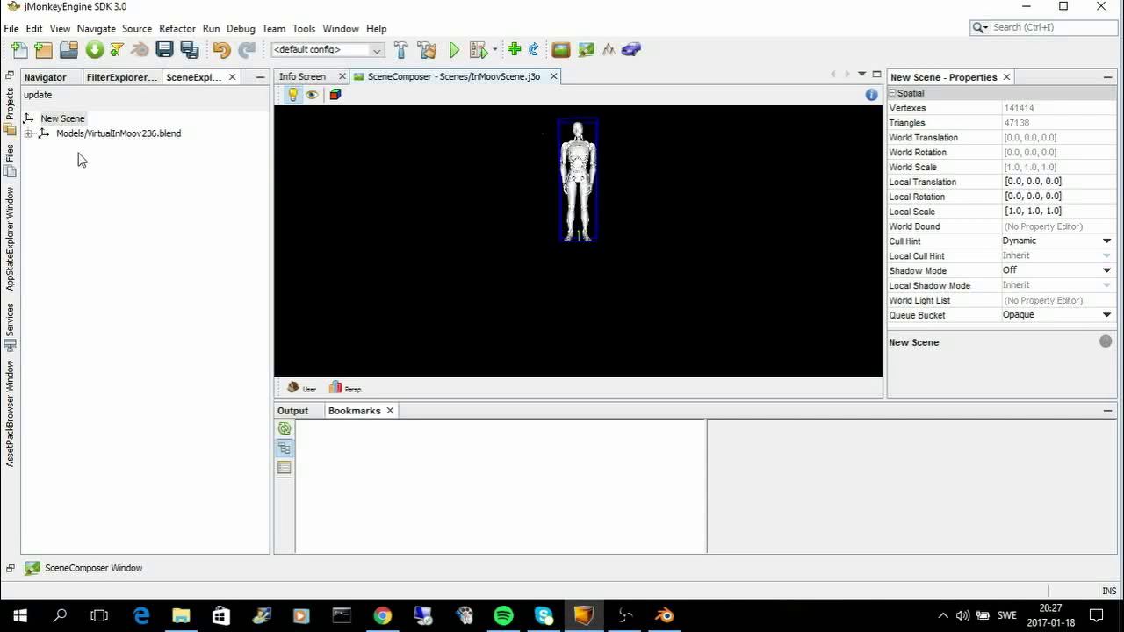
In SceneExplorer, expand VirtualInMoov236.blend, InMoov236 and InMoov2361 to reveal the Mesh.
{"action": "left_click", "coordinate": [201, 81]}
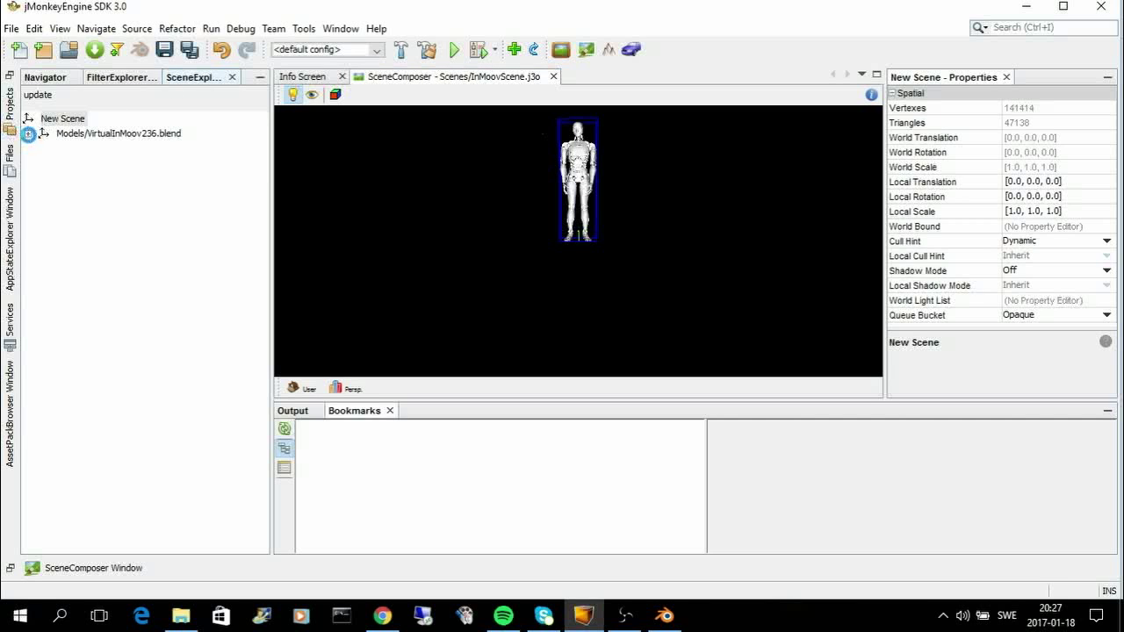
{"action": "left_click", "coordinate": [29, 134]}
{"action": "left_click", "coordinate": [92, 149]}
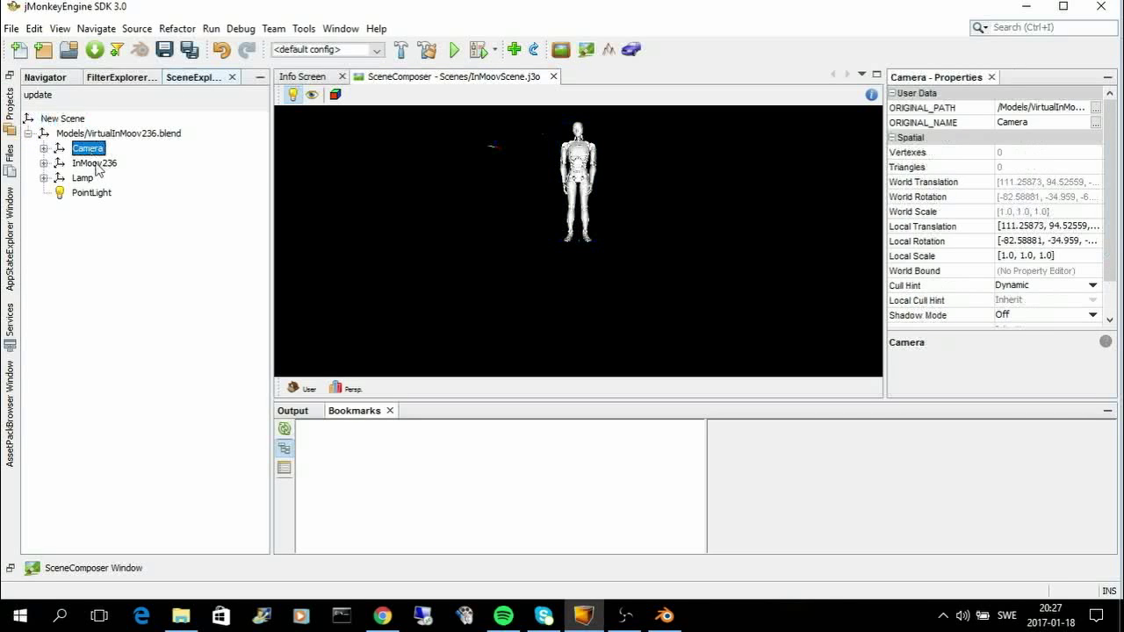
{"action": "left_click", "coordinate": [95, 164]}
{"action": "left_click", "coordinate": [85, 180]}
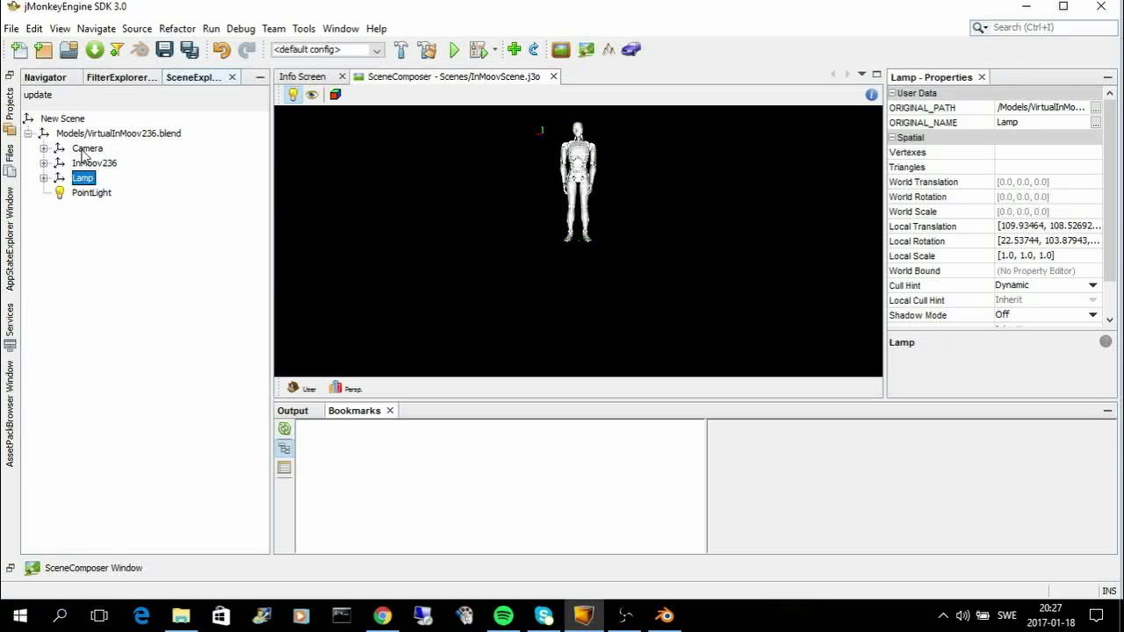
{"action": "left_click", "coordinate": [85, 150]}
{"action": "left_click", "coordinate": [88, 163]}
{"action": "left_click", "coordinate": [44, 163]}
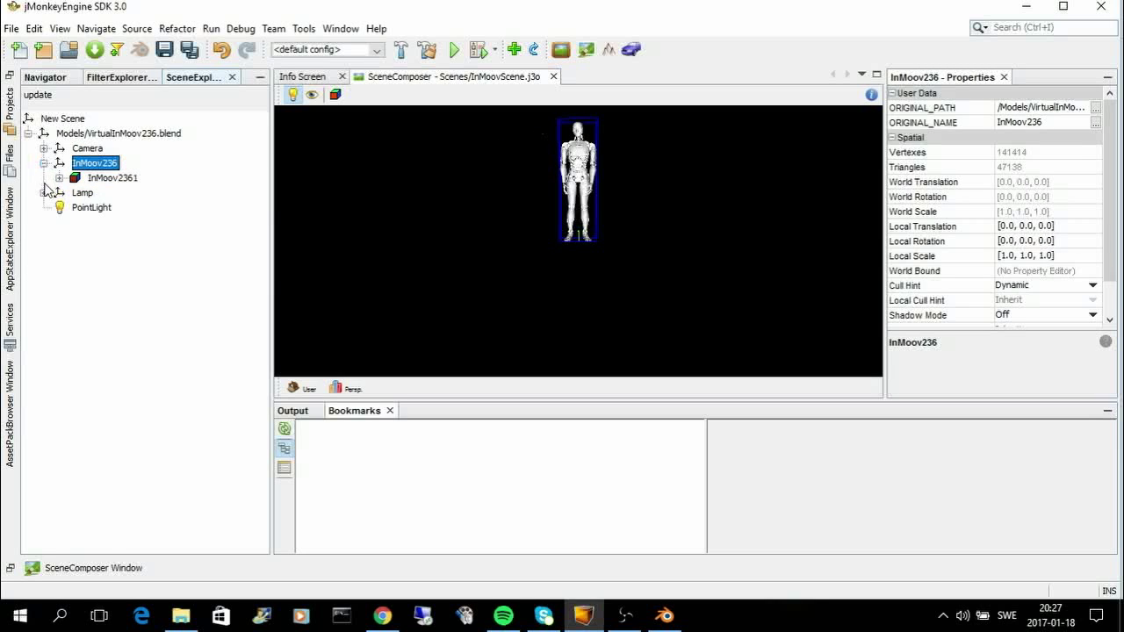
{"action": "left_click", "coordinate": [58, 177]}
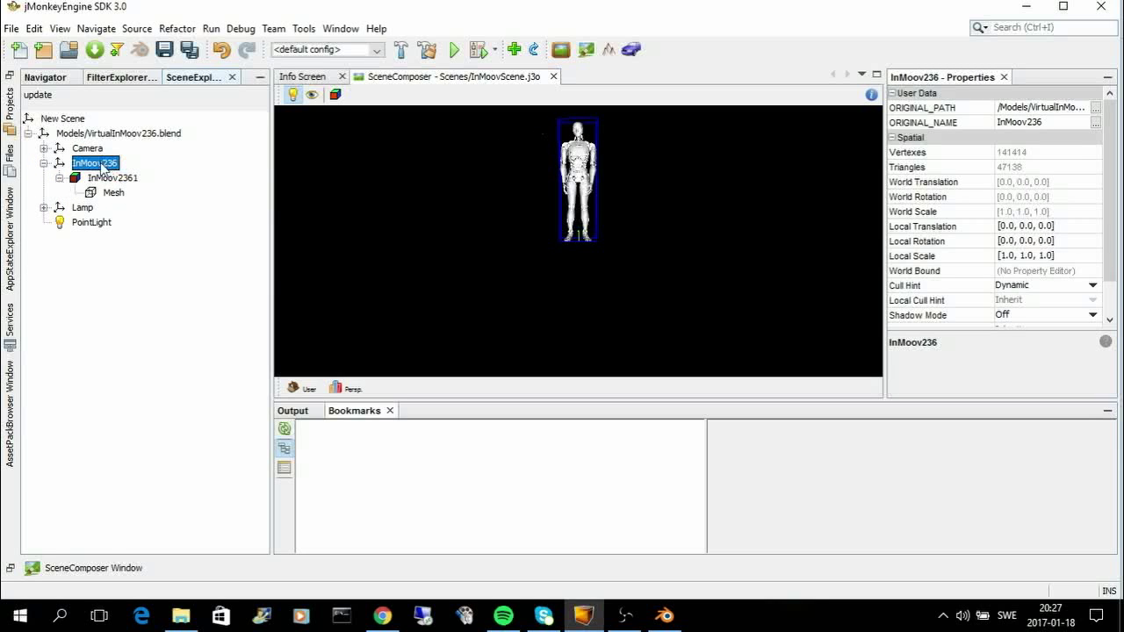